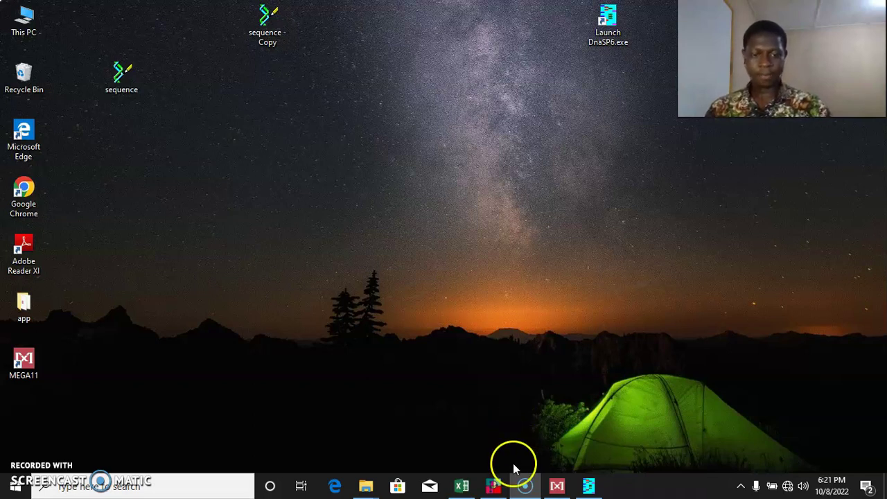
Switch to PopART and look through the import options for alignment, traits and geo tags.
{"action": "left_click", "coordinate": [494, 487]}
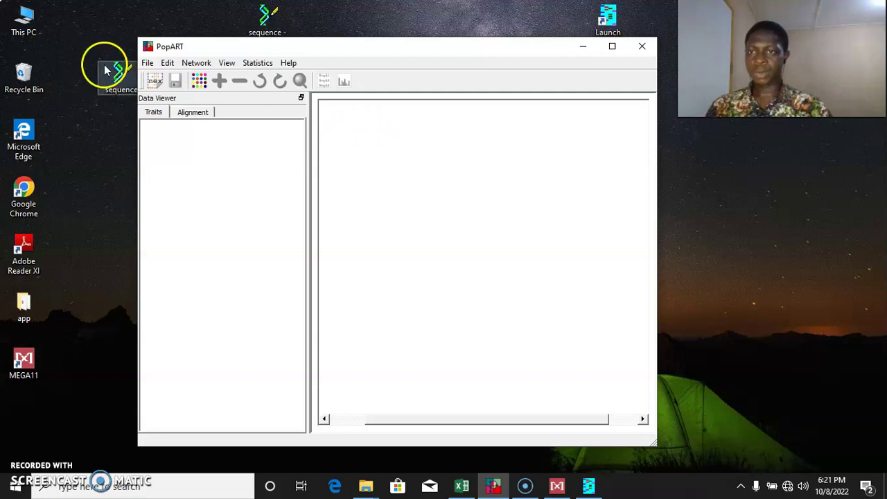
{"action": "left_click", "coordinate": [148, 63]}
{"action": "mouse_move", "coordinate": [198, 123]}
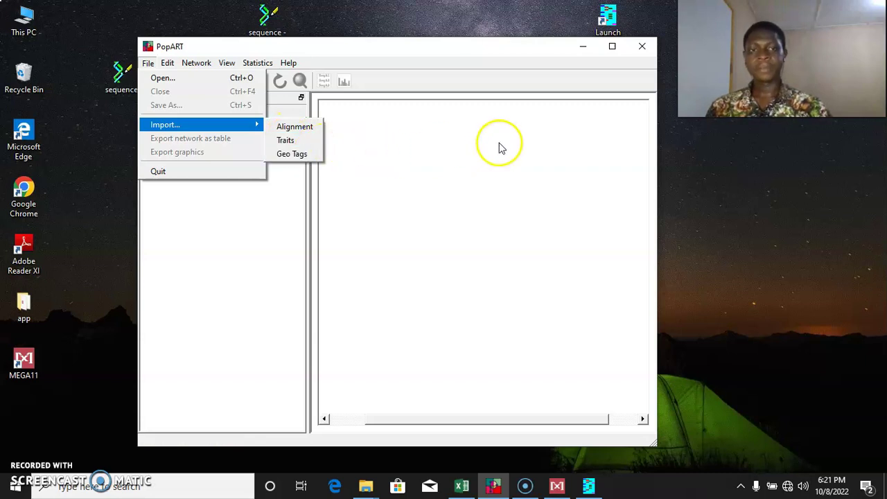
{"action": "left_click", "coordinate": [421, 132]}
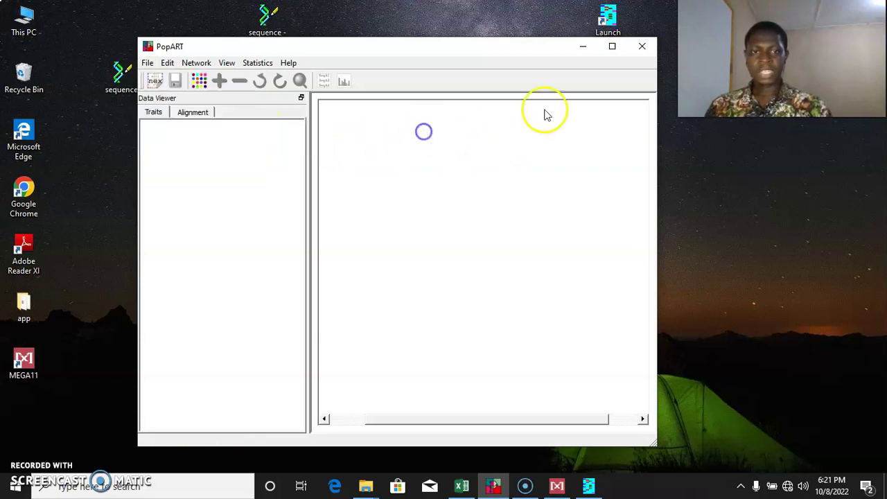
{"action": "left_click", "coordinate": [582, 46]}
Open the desktop file sequence in BioEdit to view its unaligned sequences and the file commands.
{"action": "double_click", "coordinate": [115, 70]}
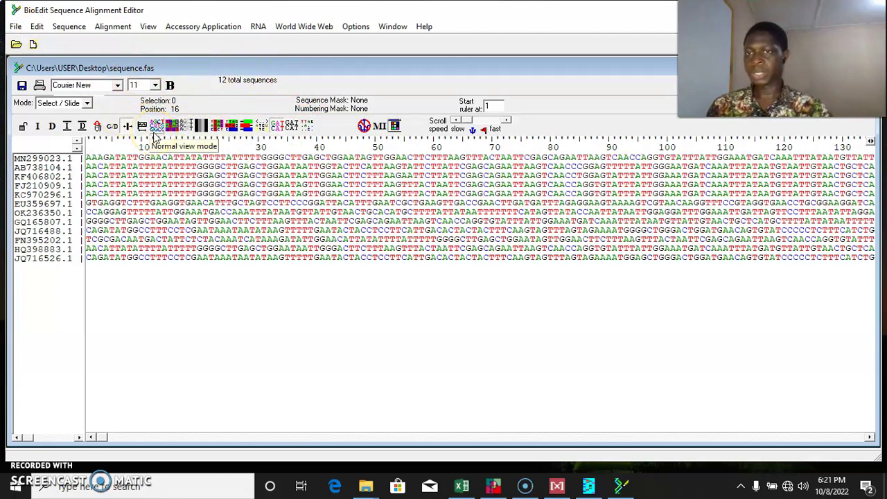
{"action": "left_click", "coordinate": [15, 27]}
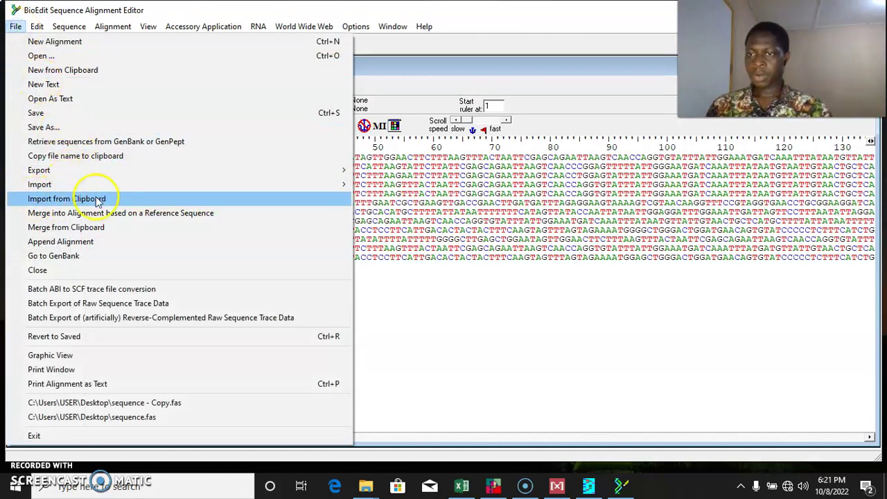
{"action": "left_click", "coordinate": [465, 281]}
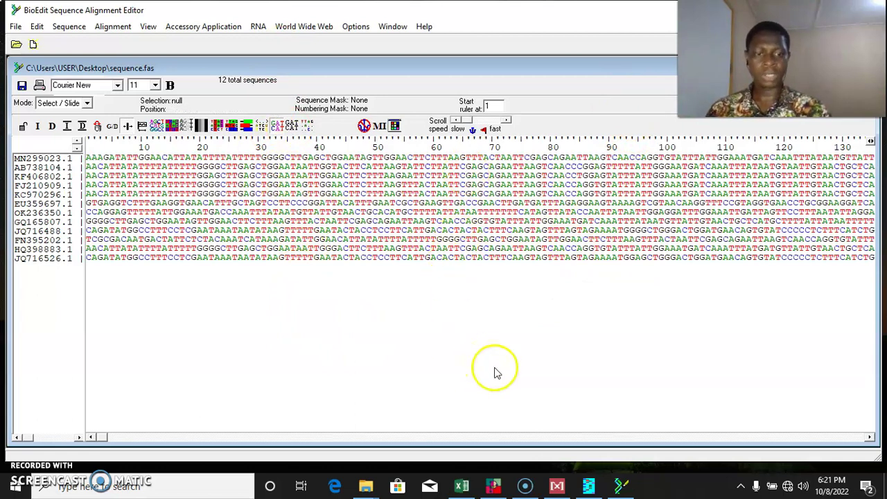
Switch to MEGA and open the desktop file sequence for alignment in the Alignment Explorer.
{"action": "left_click", "coordinate": [557, 485]}
{"action": "left_click_drag", "start_coordinate": [359, 137], "coordinate": [359, 59]}
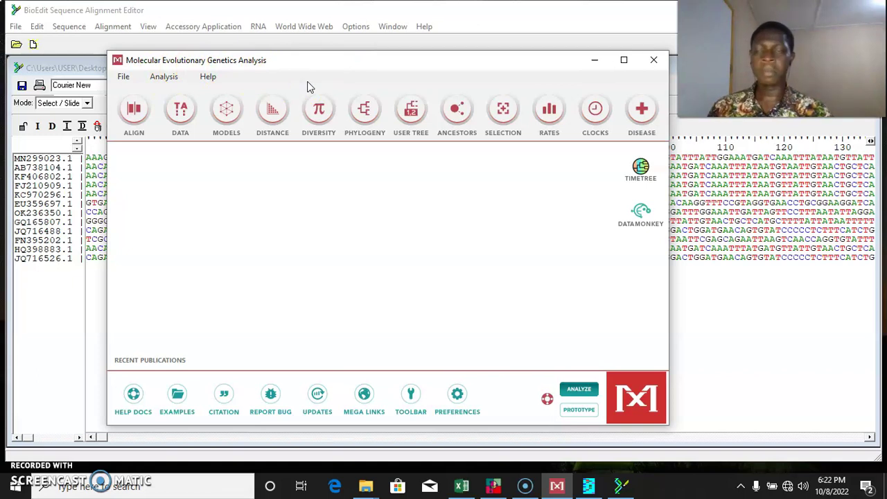
{"action": "left_click", "coordinate": [128, 76]}
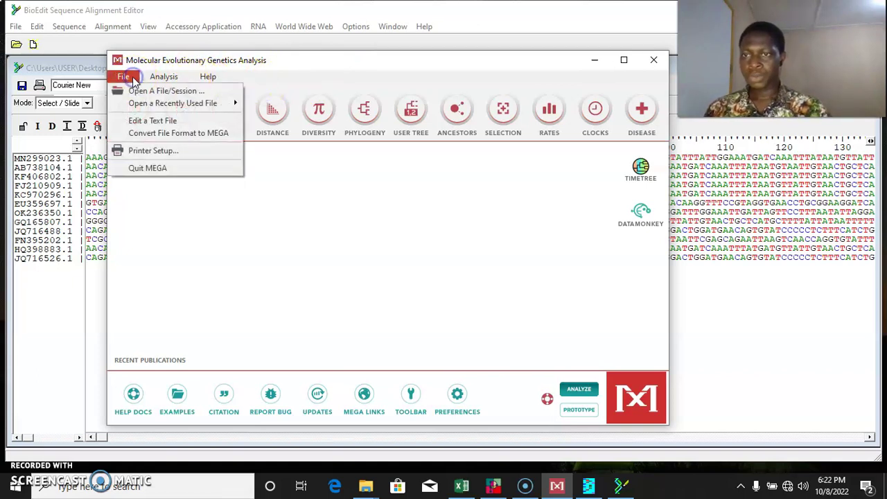
{"action": "left_click", "coordinate": [125, 77]}
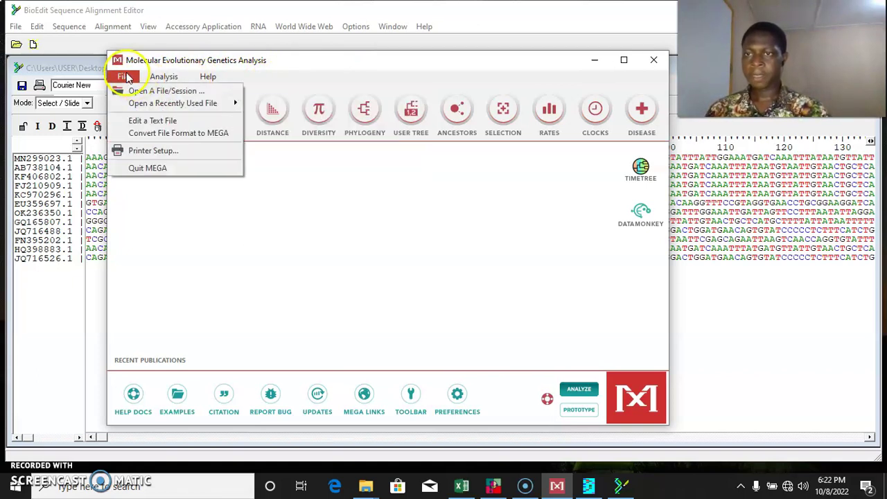
{"action": "left_click", "coordinate": [146, 90]}
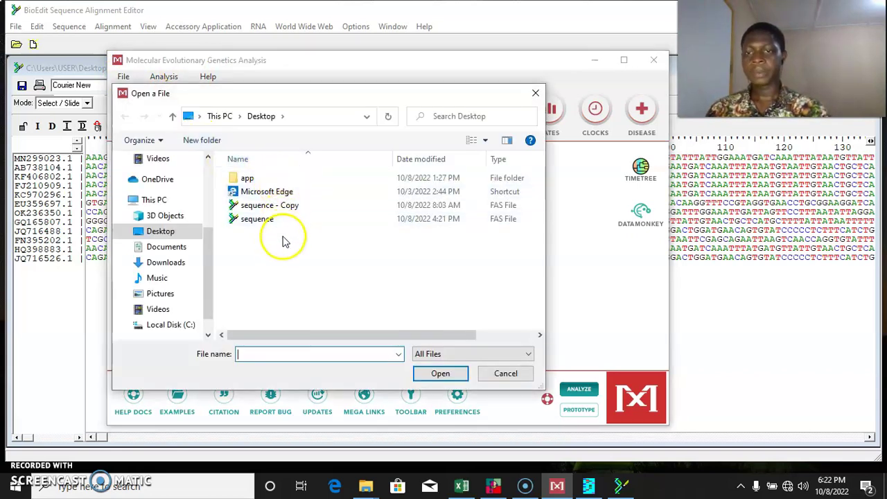
{"action": "left_click", "coordinate": [291, 223]}
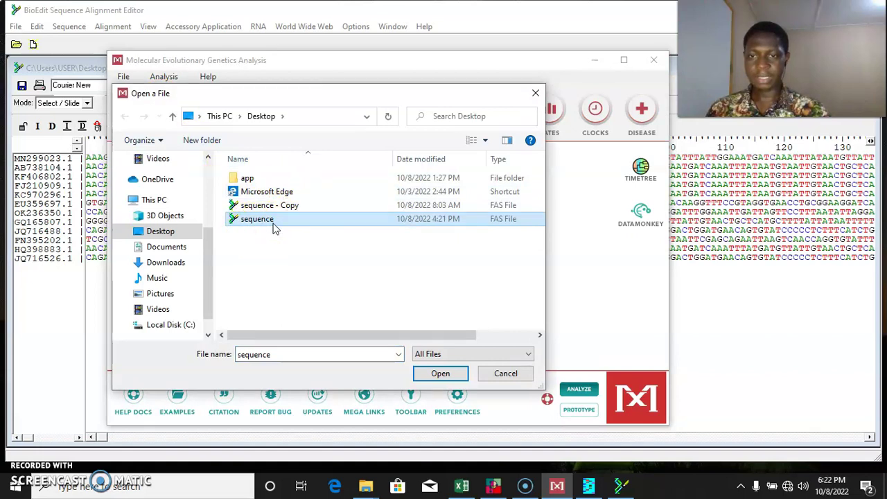
{"action": "left_click", "coordinate": [433, 372]}
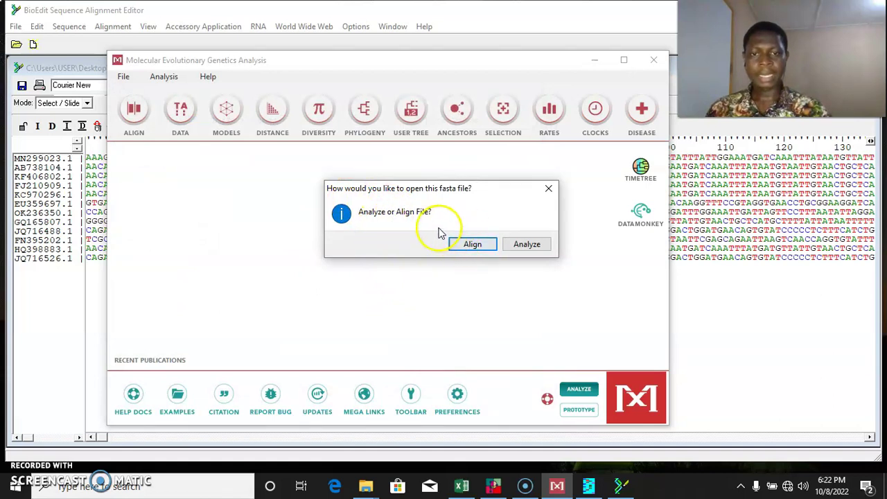
{"action": "left_click", "coordinate": [473, 245]}
{"action": "left_click_drag", "start_coordinate": [641, 132], "coordinate": [259, 35]}
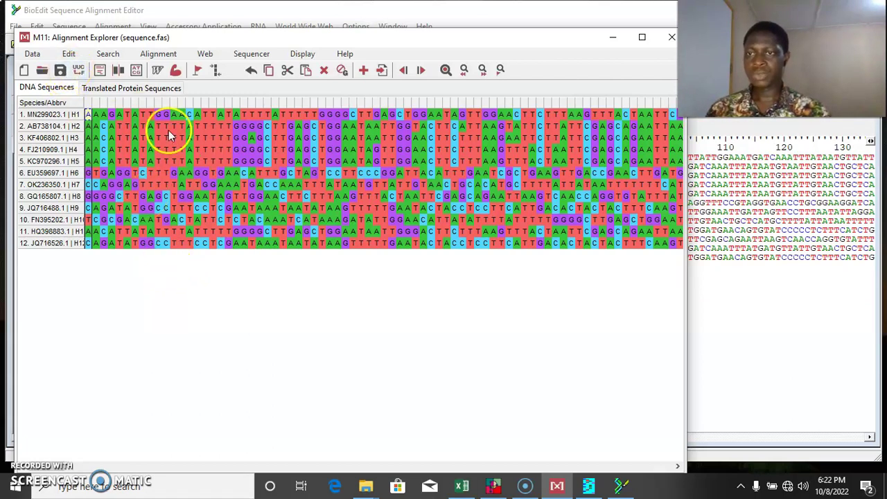
Select all the DNA sequences, align them with MUSCLE using the default options and inspect the aligned sites.
{"action": "left_click", "coordinate": [67, 55]}
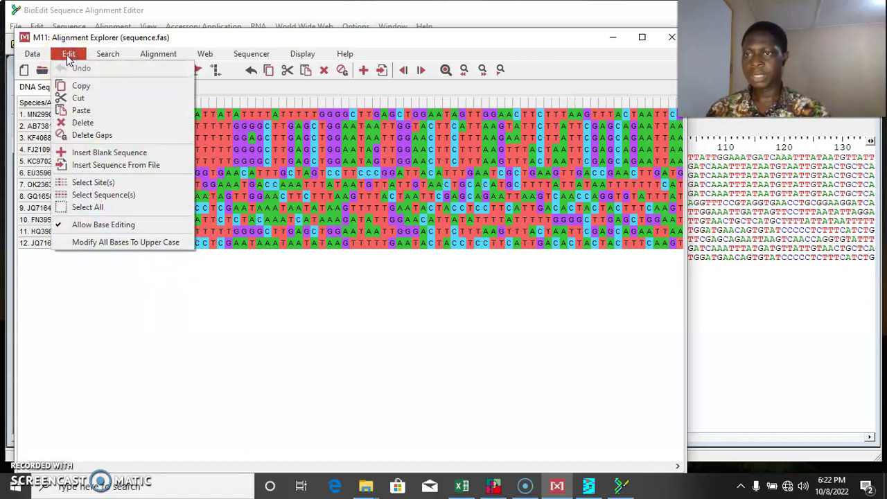
{"action": "left_click", "coordinate": [88, 207]}
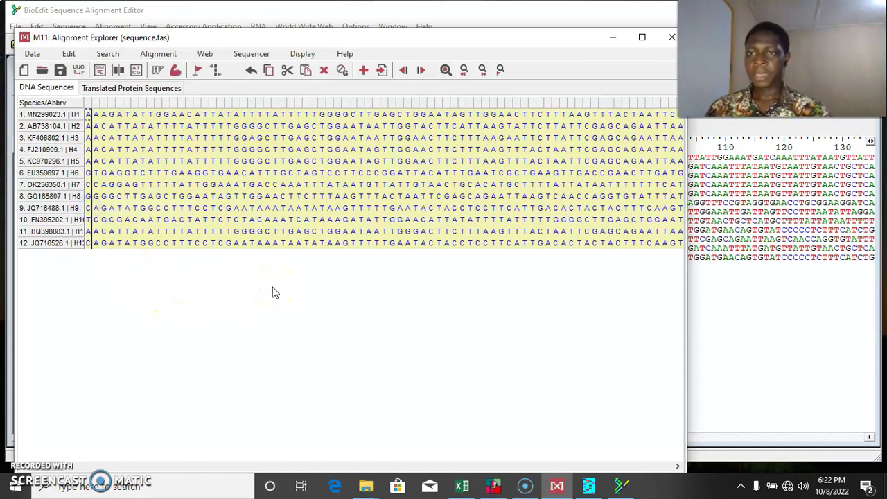
{"action": "left_click", "coordinate": [177, 72]}
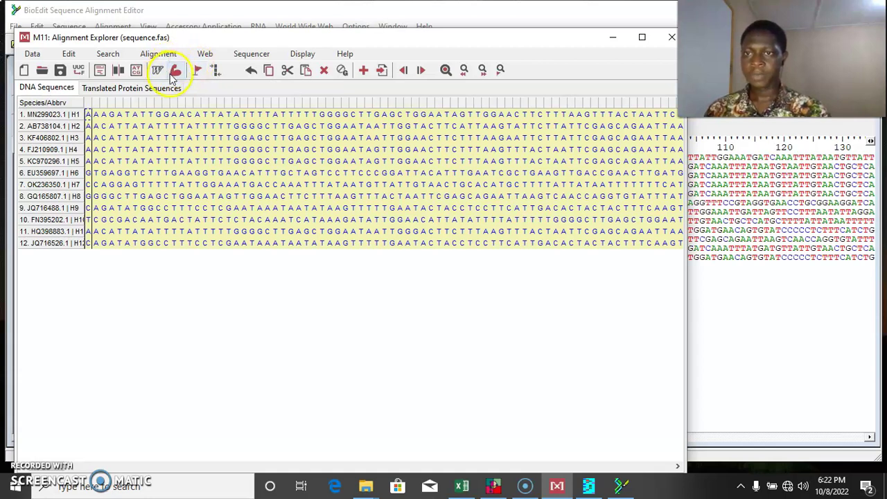
{"action": "left_click", "coordinate": [199, 88]}
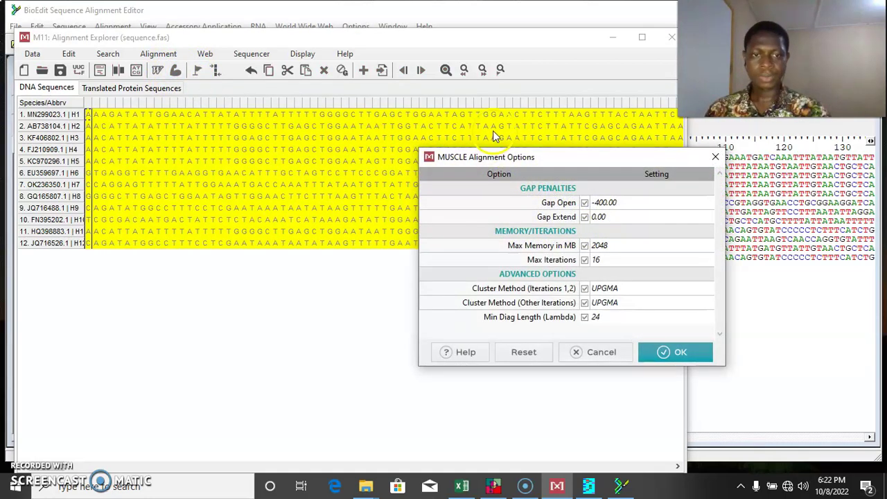
{"action": "left_click", "coordinate": [665, 352]}
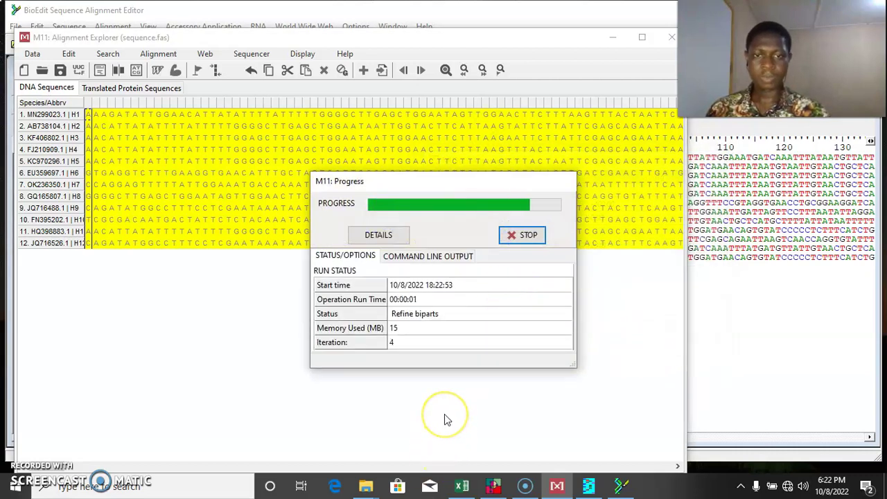
{"action": "left_click_drag", "start_coordinate": [628, 465], "coordinate": [290, 464]}
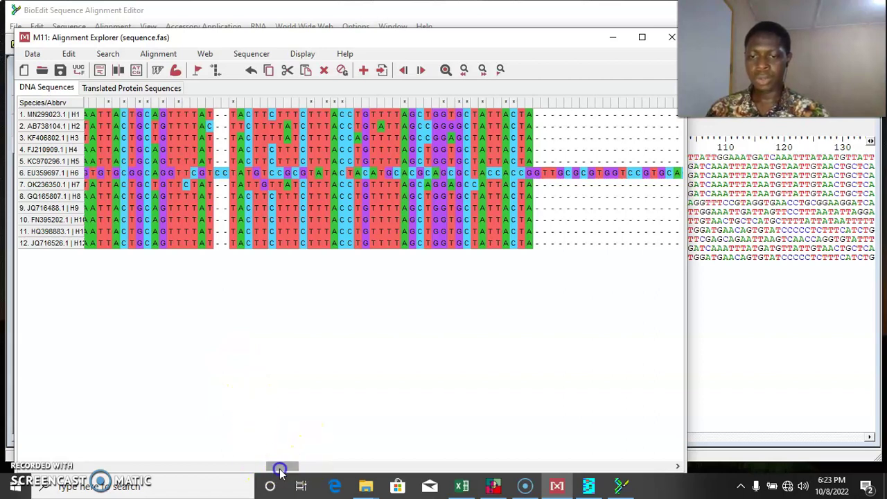
{"action": "left_click_drag", "start_coordinate": [277, 468], "coordinate": [239, 457]}
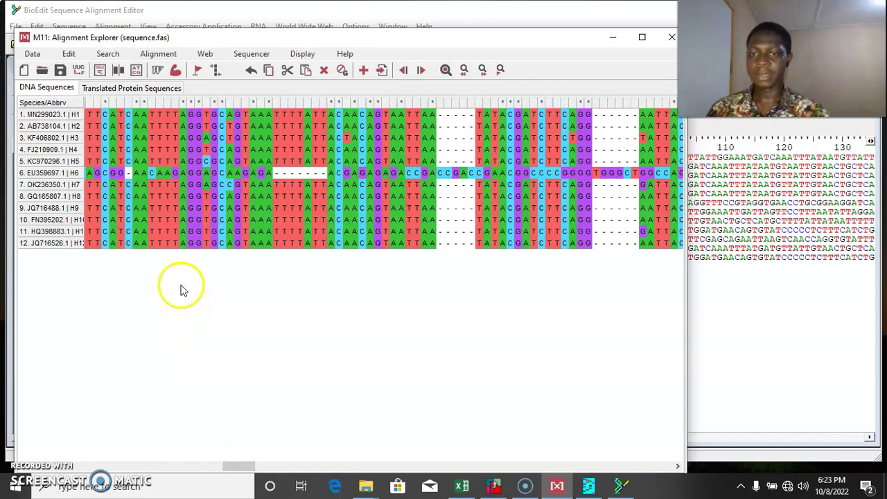
Export the alignment in NEXUS/PAUP format to the desktop as "aligned sequence".
{"action": "left_click", "coordinate": [33, 55]}
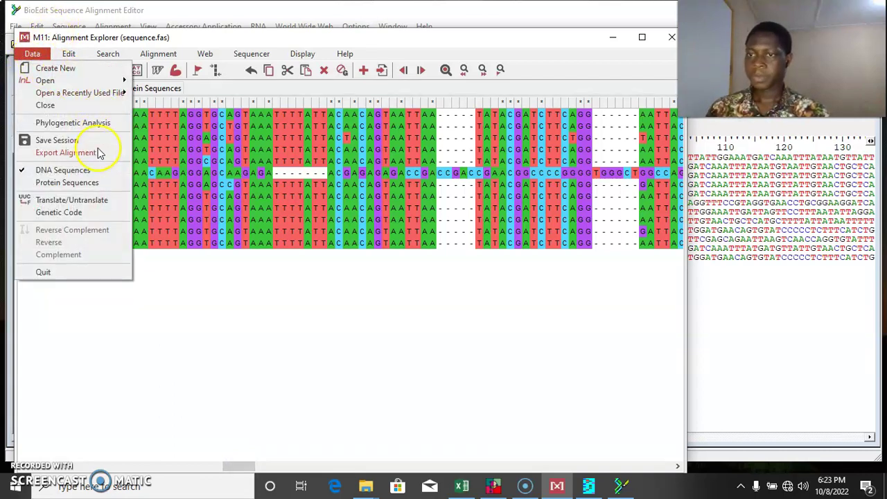
{"action": "mouse_move", "coordinate": [59, 156]}
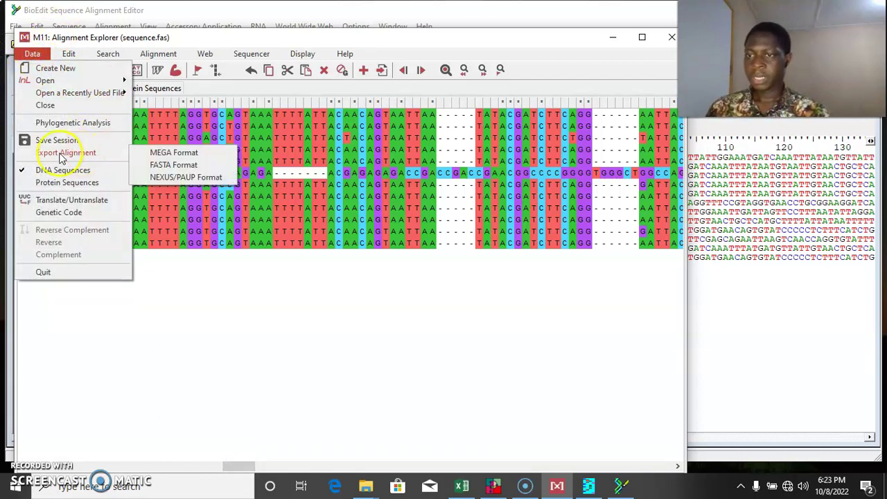
{"action": "left_click", "coordinate": [184, 179]}
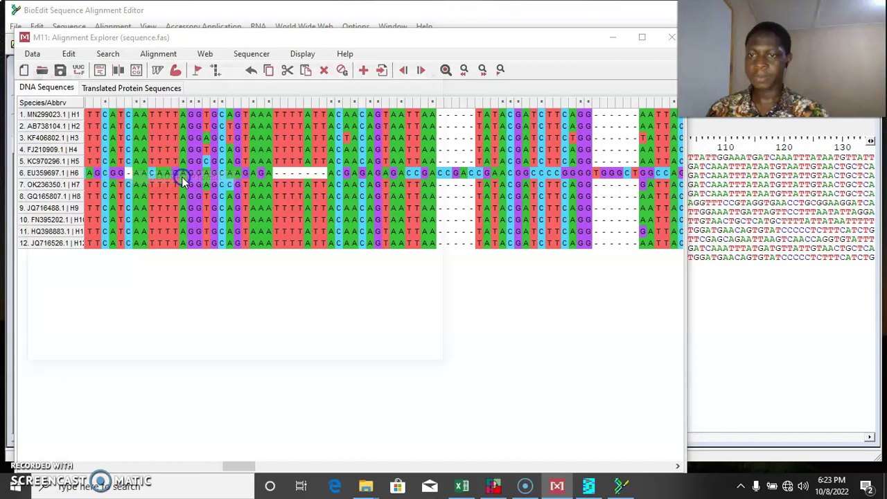
{"action": "key", "text": "BackSpace"}
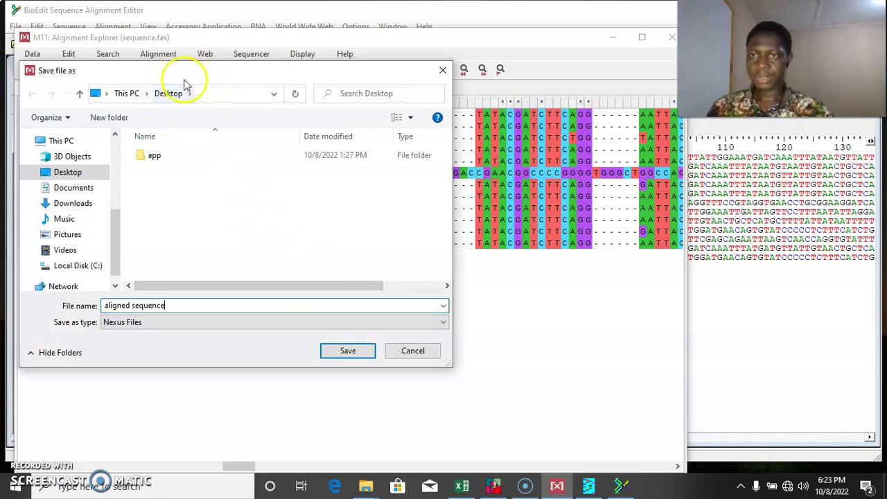
{"action": "left_click", "coordinate": [348, 351]}
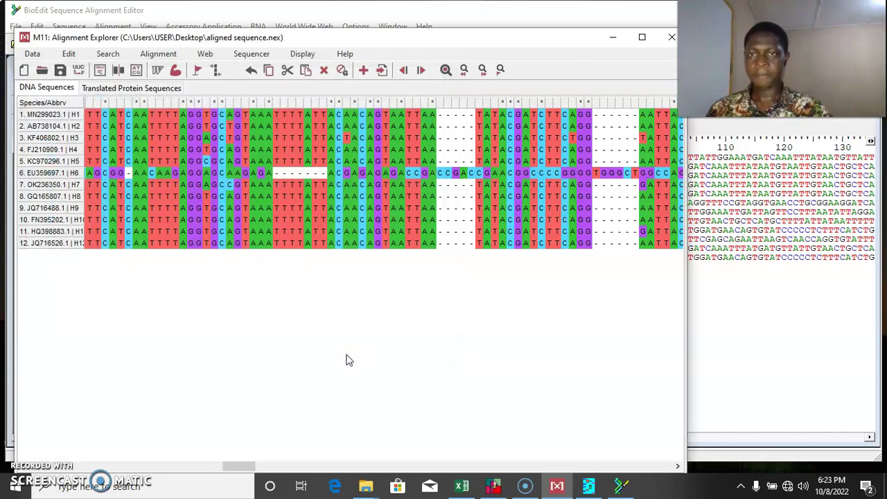
Close MEGA and BioEdit, and move the aligned sequence.nexus file to a free spot near the other sequence files on the desktop.
{"action": "left_click", "coordinate": [669, 48]}
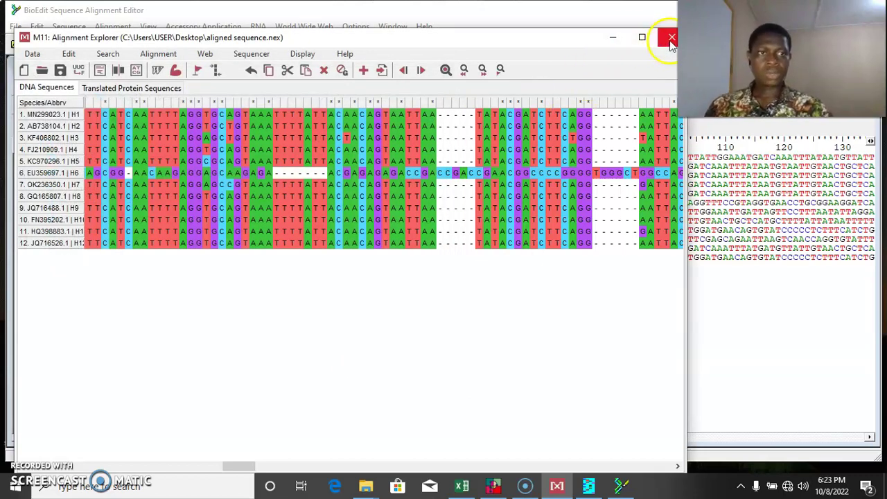
{"action": "left_click", "coordinate": [655, 61]}
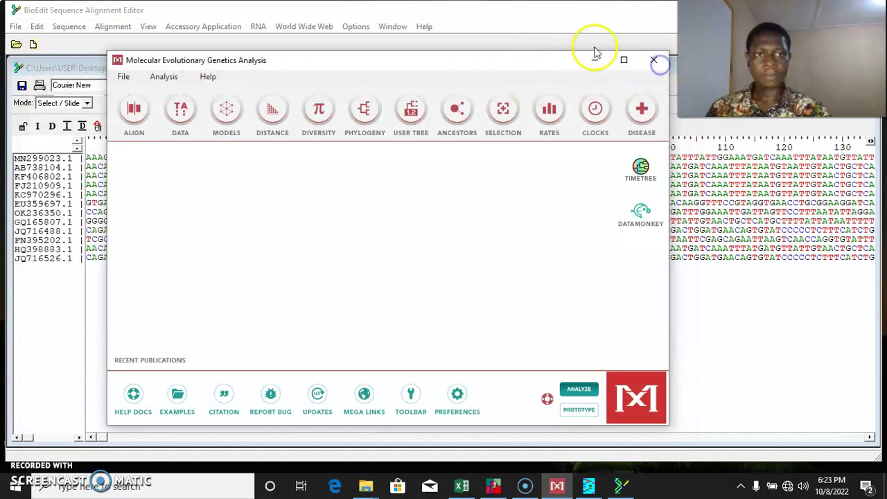
{"action": "left_click_drag", "start_coordinate": [589, 8], "coordinate": [316, 107]}
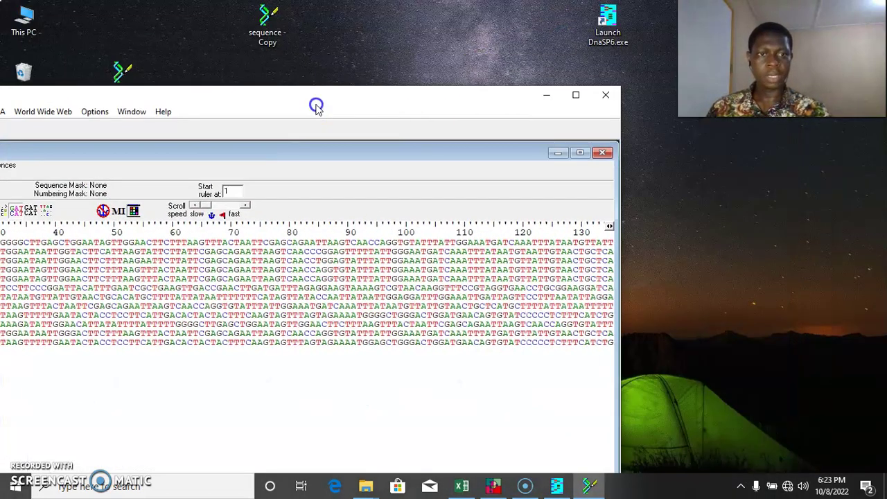
{"action": "left_click", "coordinate": [605, 95]}
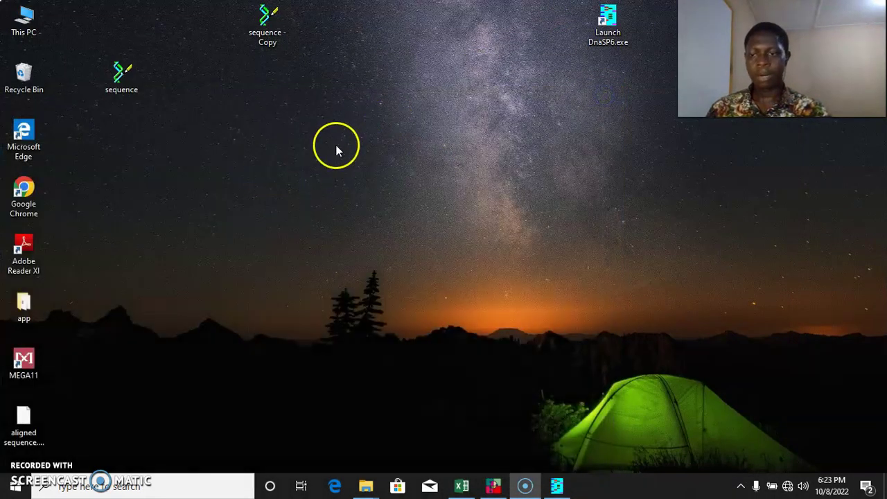
{"action": "left_click_drag", "start_coordinate": [23, 418], "coordinate": [347, 61]}
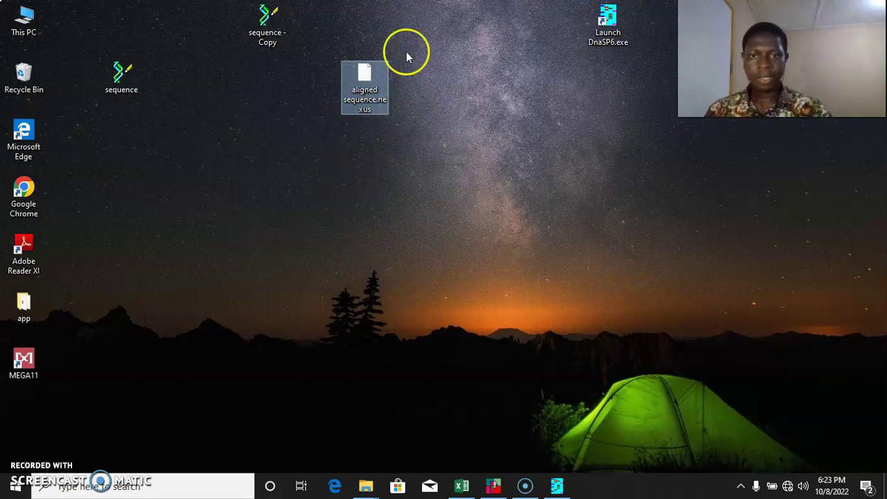
Switch to DnaSP, open aligned sequence.nexus from the desktop with all file types listed, and dismiss its data information.
{"action": "left_click", "coordinate": [557, 486]}
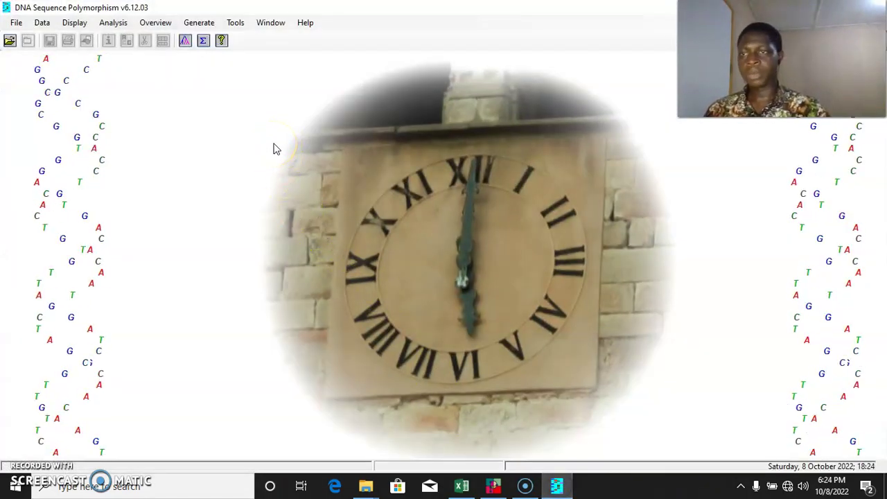
{"action": "left_click", "coordinate": [17, 24]}
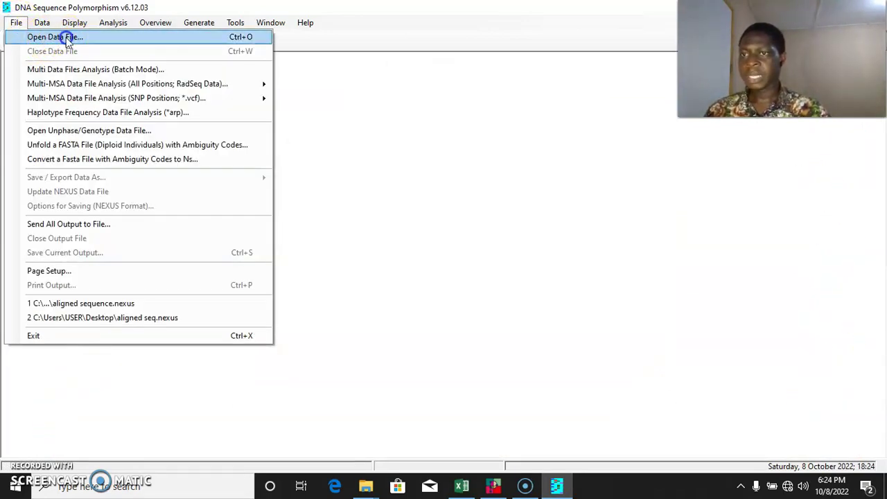
{"action": "left_click", "coordinate": [67, 39]}
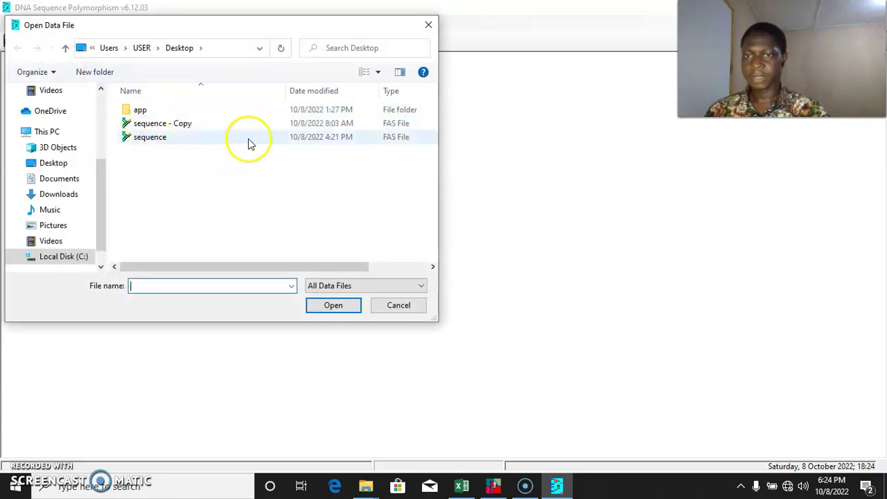
{"action": "left_click", "coordinate": [367, 293]}
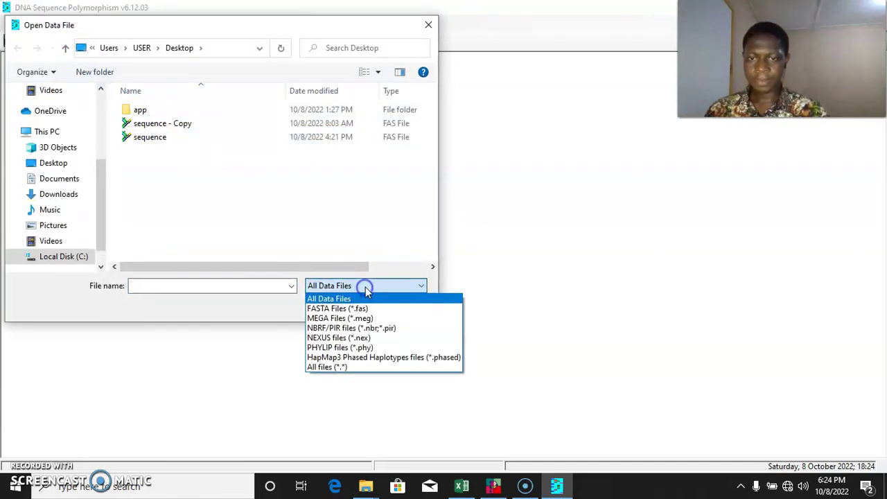
{"action": "left_click", "coordinate": [322, 368]}
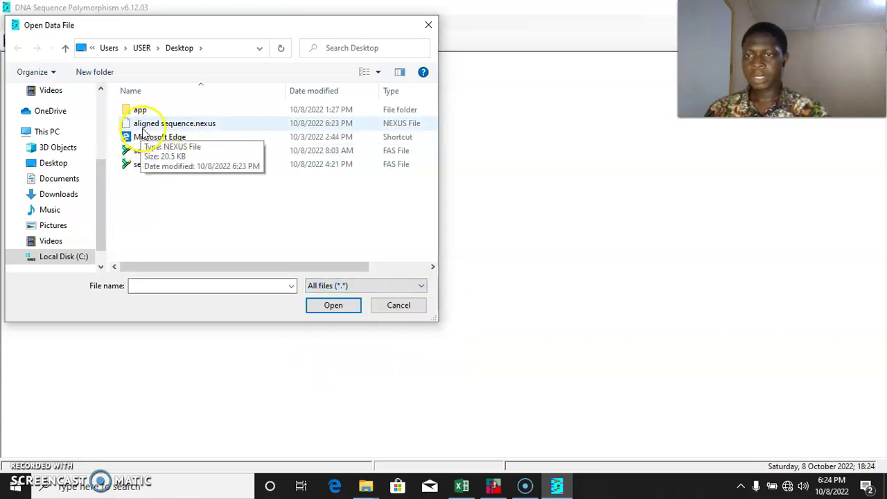
{"action": "left_click", "coordinate": [193, 124]}
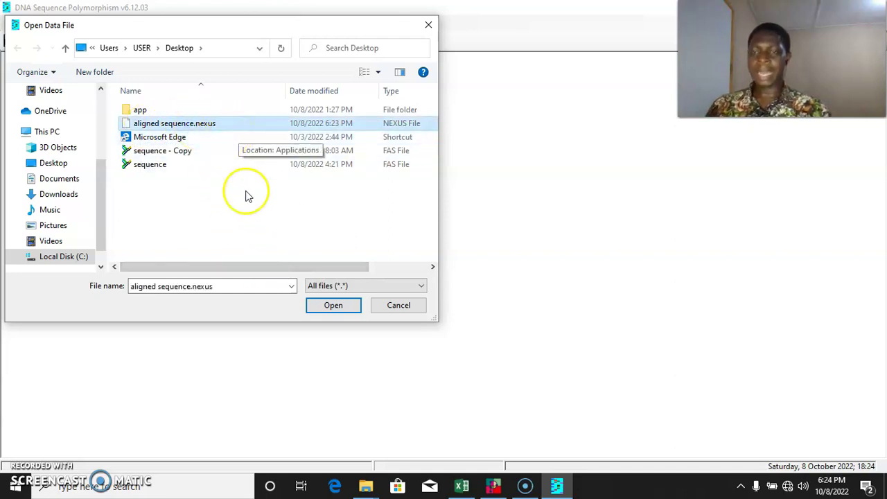
{"action": "left_click", "coordinate": [334, 306]}
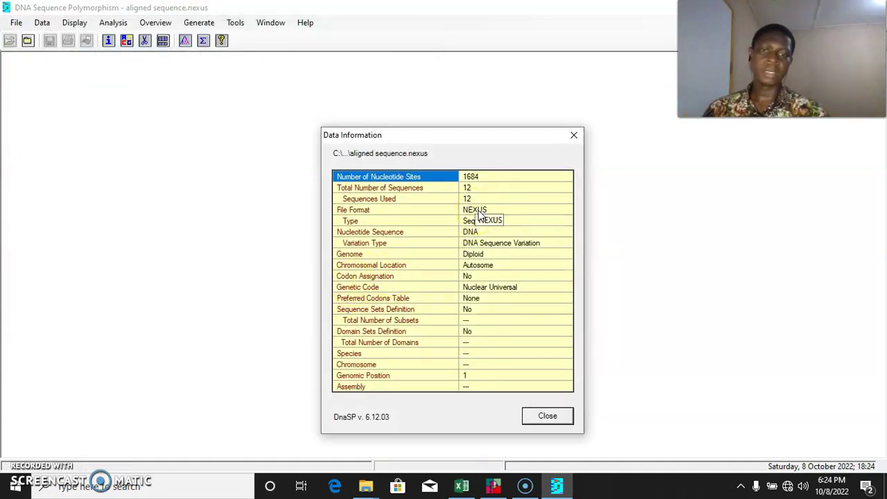
{"action": "left_click", "coordinate": [550, 415]}
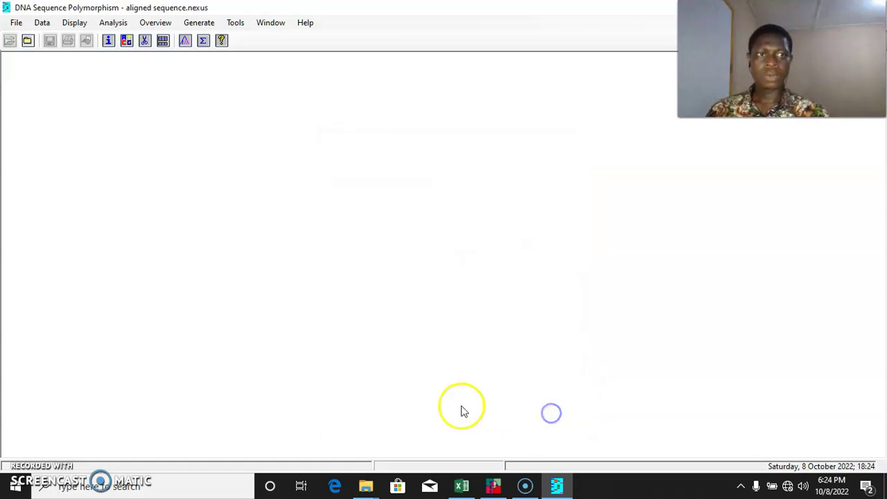
Set the nucleotide sequence format to DNA with a haploid genomic state and mitochondrial chromosomal location.
{"action": "left_click", "coordinate": [43, 23]}
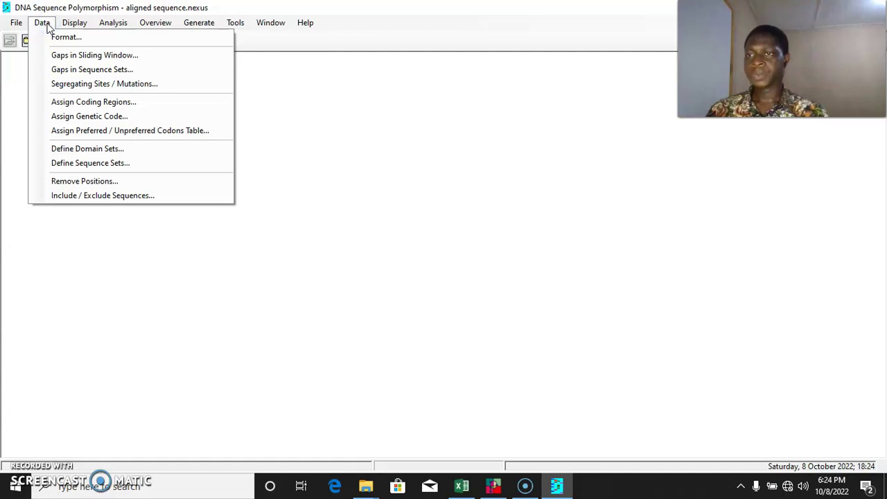
{"action": "left_click", "coordinate": [67, 39]}
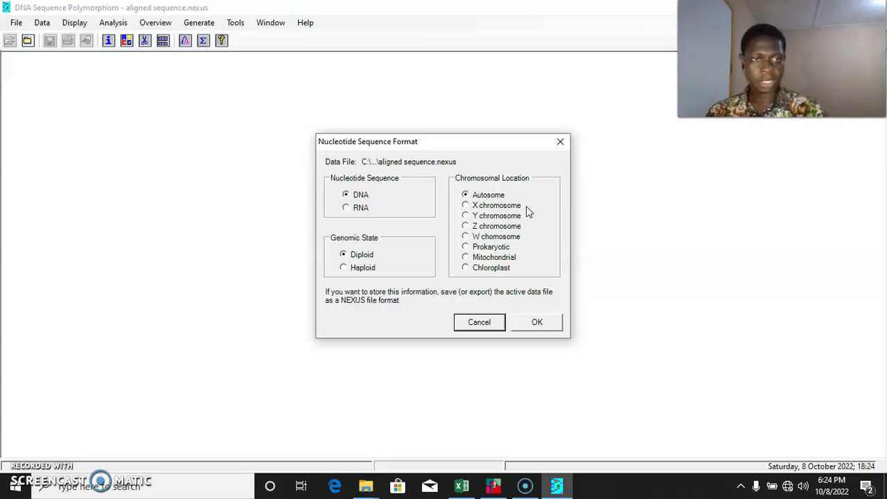
{"action": "left_click", "coordinate": [497, 271]}
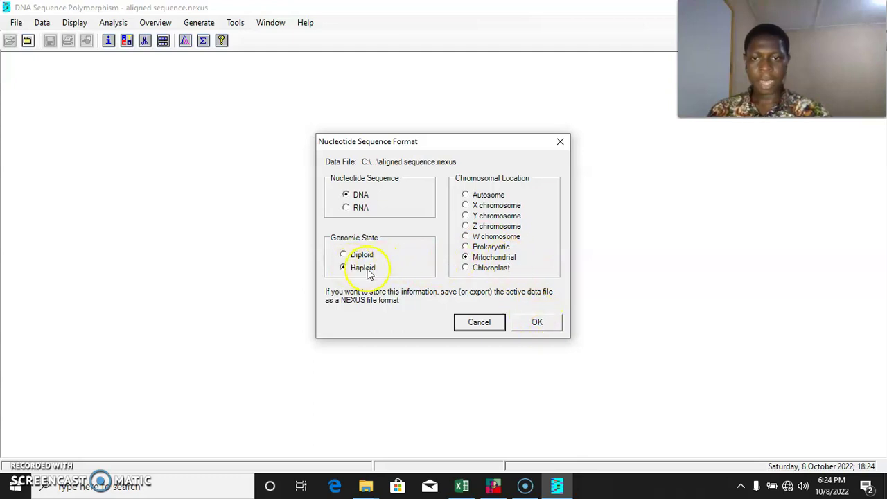
{"action": "left_click", "coordinate": [537, 322]}
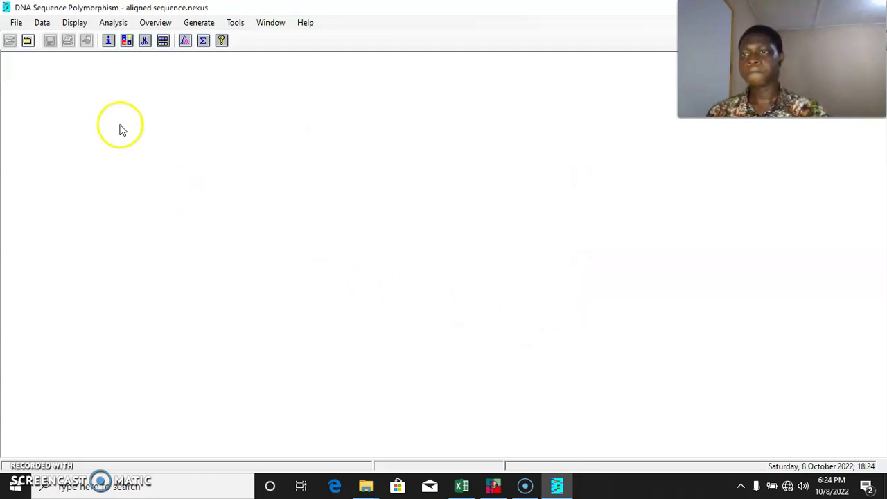
Assign the Nuclear Universal genetic code to the aligned sequence data.
{"action": "left_click", "coordinate": [43, 24]}
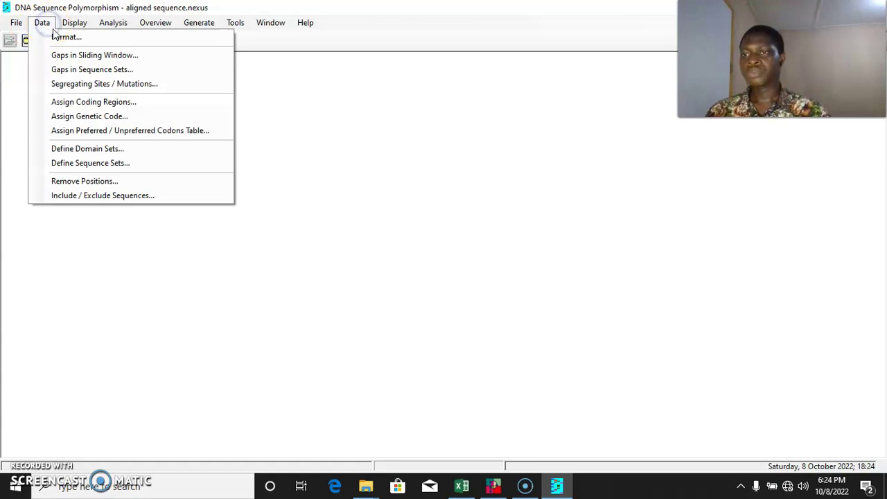
{"action": "left_click", "coordinate": [89, 117]}
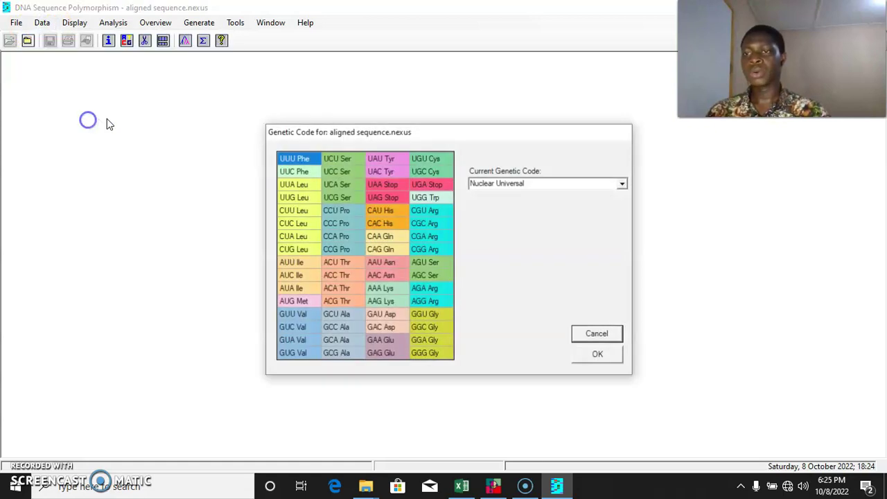
{"action": "left_click", "coordinate": [621, 184]}
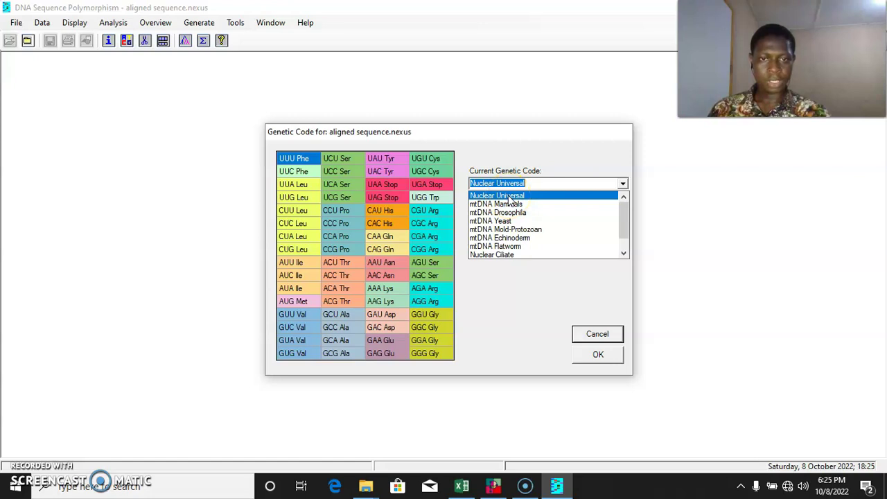
{"action": "left_click", "coordinate": [510, 198]}
{"action": "left_click", "coordinate": [598, 354]}
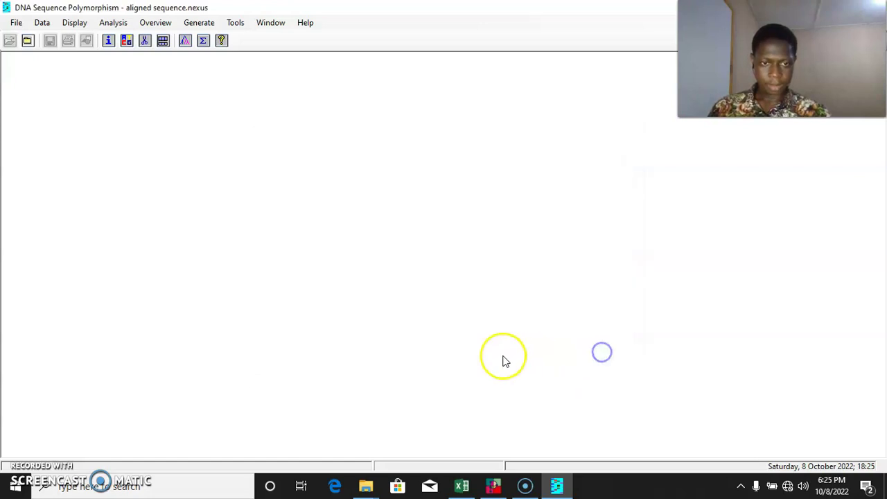
Define two sequence sets: Kenya with sequences H1 to H5, and Nigeria with sequences H6 to H9.
{"action": "left_click", "coordinate": [41, 25]}
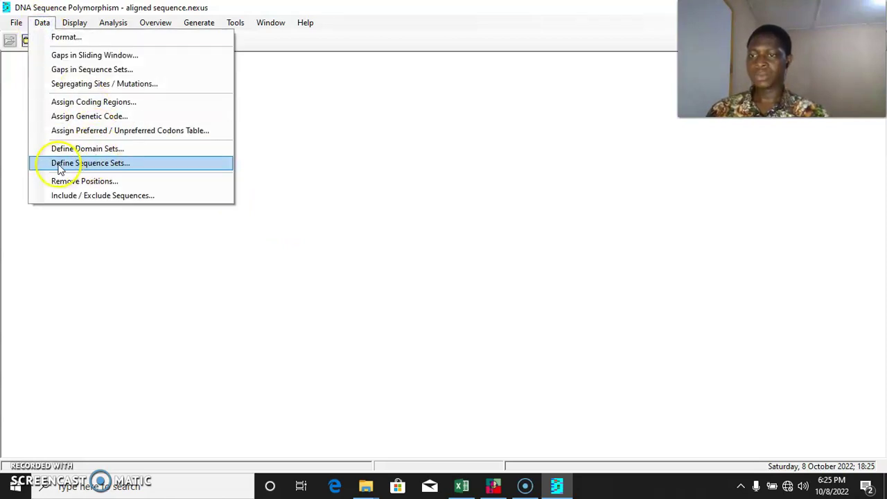
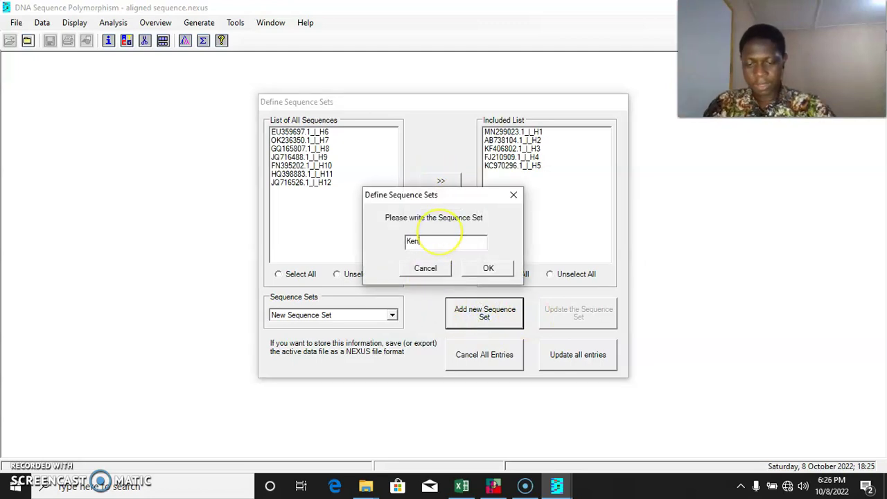
{"action": "left_click", "coordinate": [489, 270]}
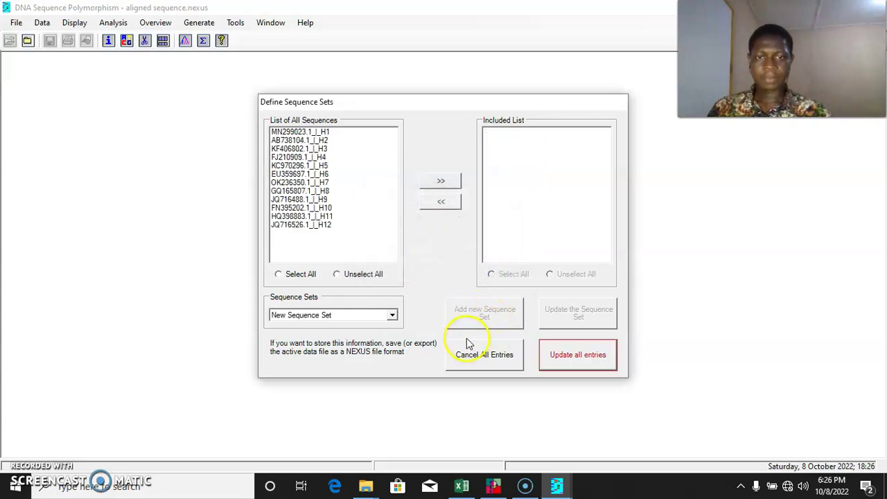
{"action": "left_click", "coordinate": [324, 174]}
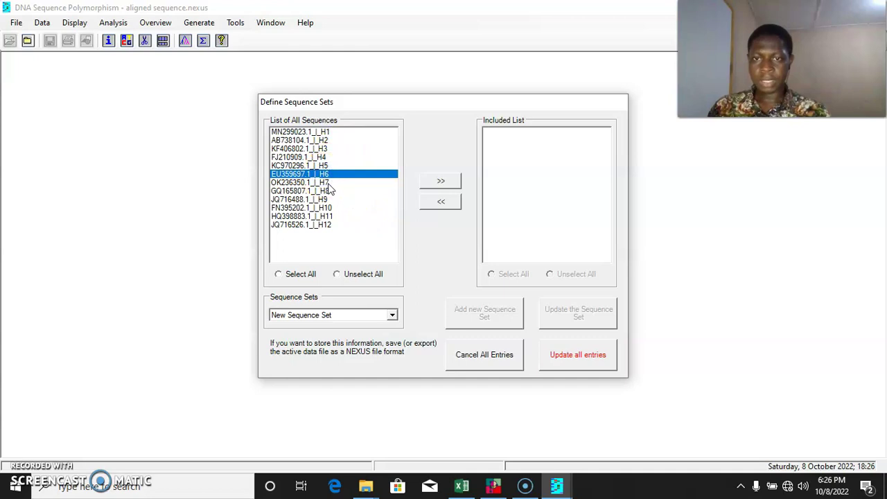
{"action": "left_click", "coordinate": [329, 199], "text": "shift"}
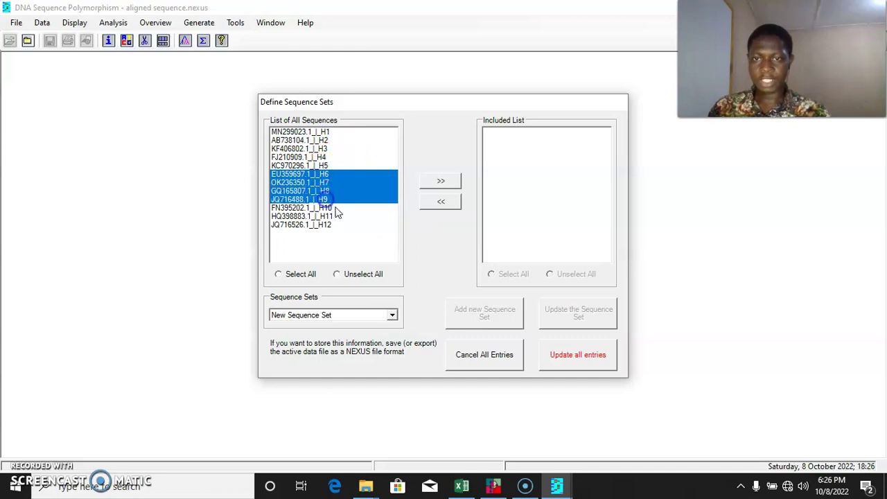
{"action": "left_click", "coordinate": [439, 183]}
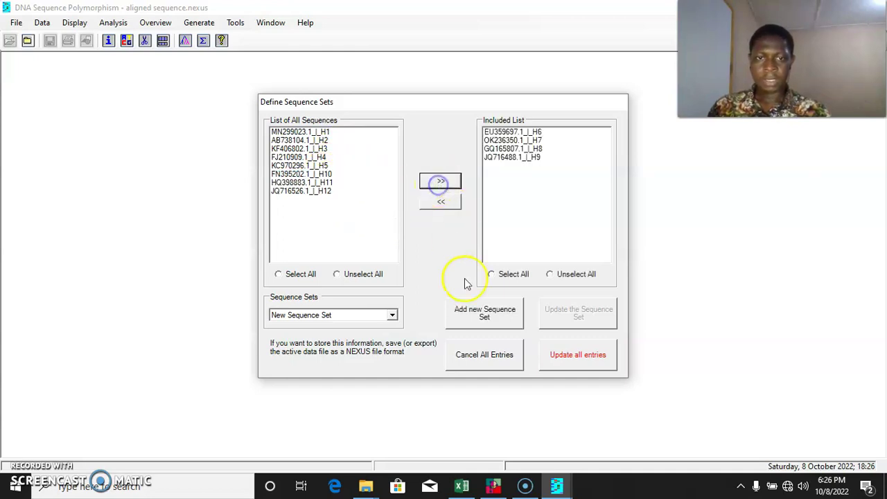
{"action": "left_click", "coordinate": [488, 312]}
{"action": "type", "text": "Nigeria"}
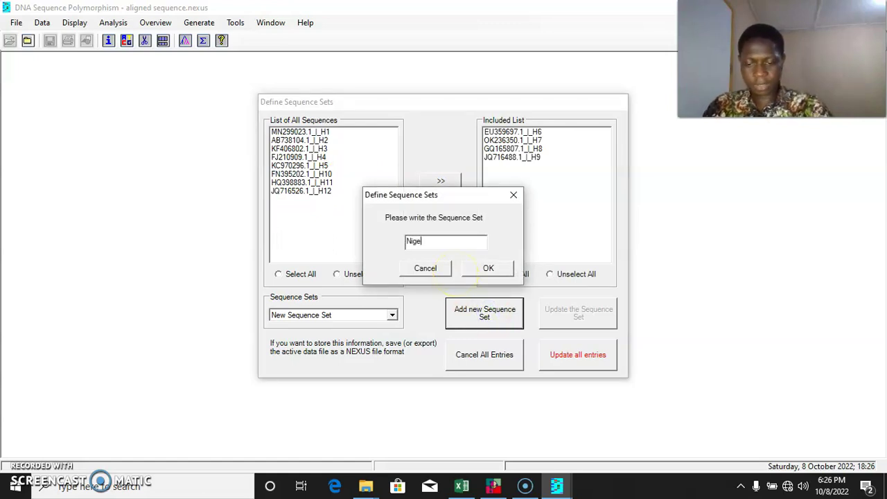
{"action": "left_click", "coordinate": [488, 269]}
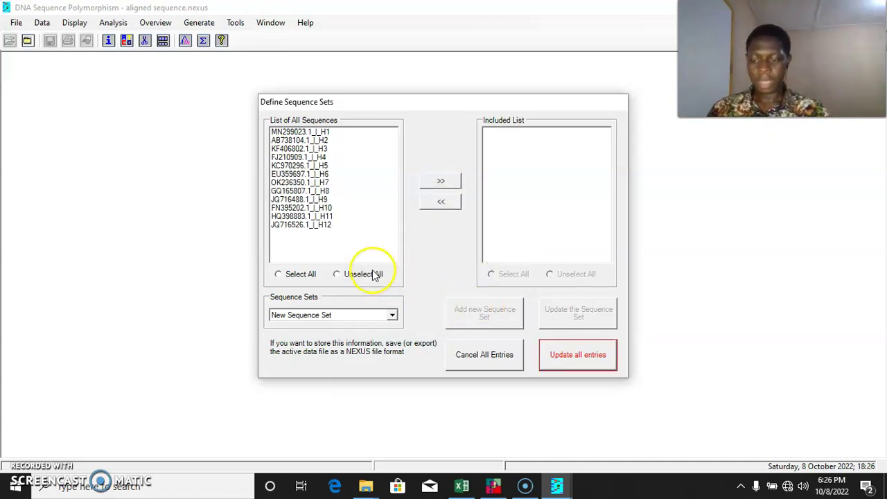
Add a new sequence set named Ghana containing sequences H10 to H12.
{"action": "left_click_drag", "start_coordinate": [320, 215], "coordinate": [322, 230]}
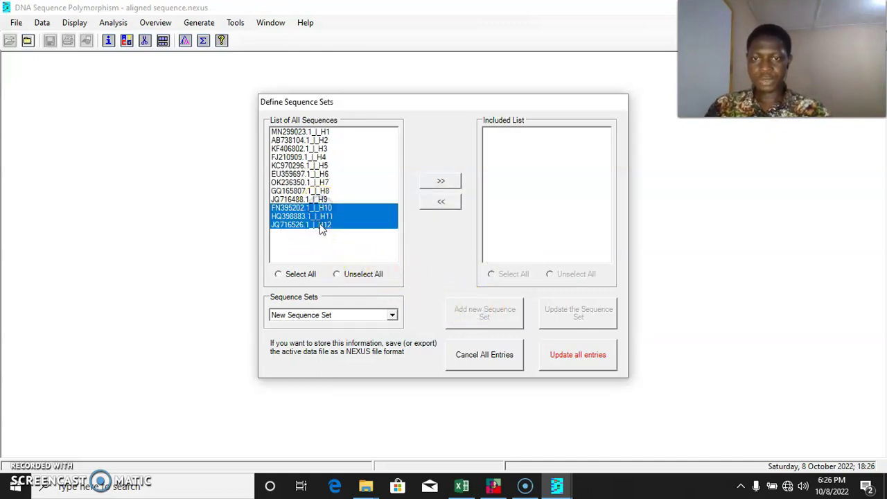
{"action": "left_click", "coordinate": [443, 180]}
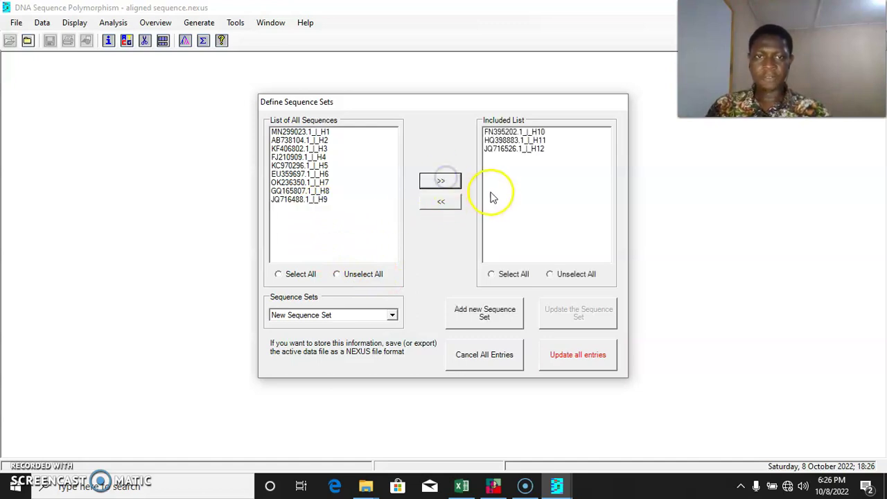
{"action": "left_click", "coordinate": [489, 325]}
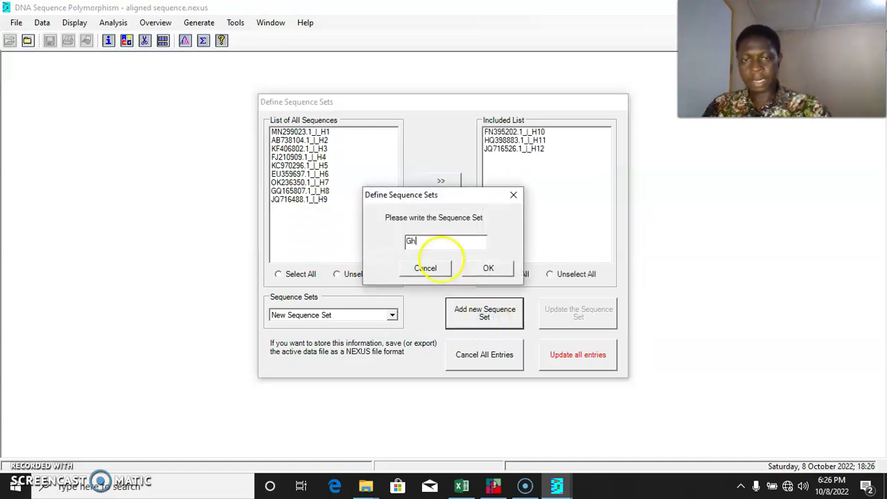
{"action": "left_click", "coordinate": [489, 268]}
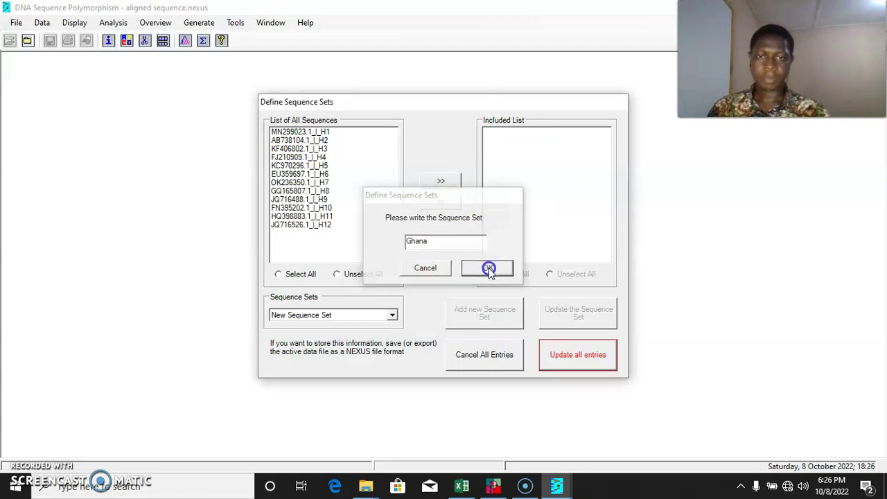
Review the included sequences of the Kenya, Nigeria and Ghana sets, and update all entries.
{"action": "left_click", "coordinate": [392, 316]}
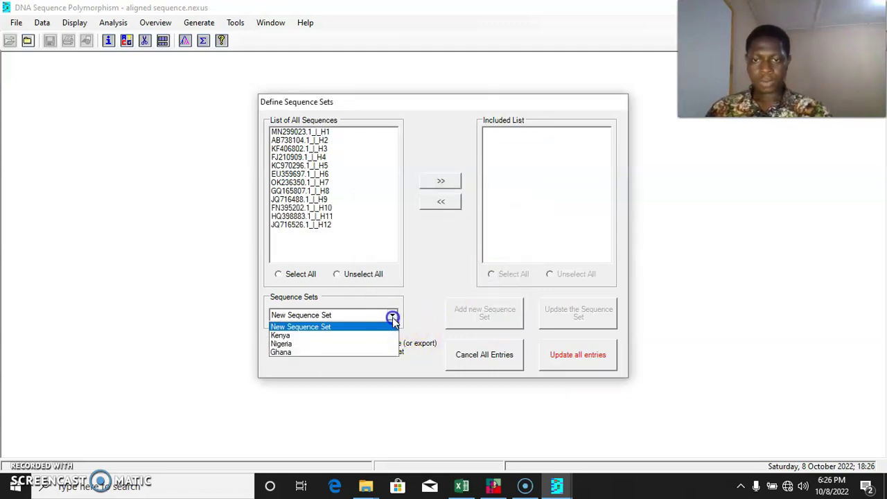
{"action": "left_click", "coordinate": [353, 334]}
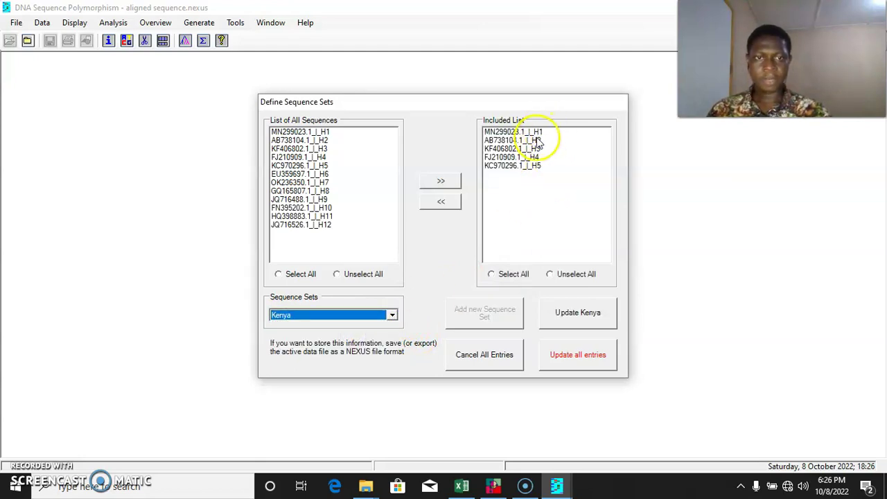
{"action": "left_click", "coordinate": [392, 315]}
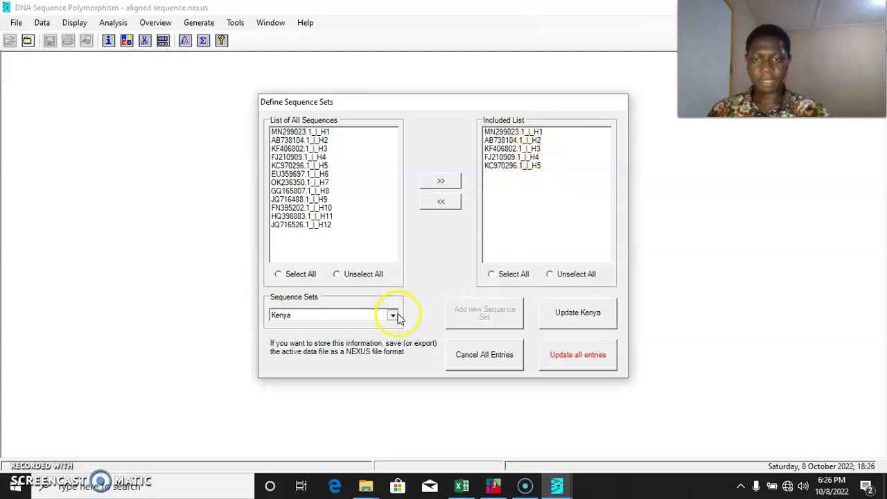
{"action": "left_click", "coordinate": [361, 344]}
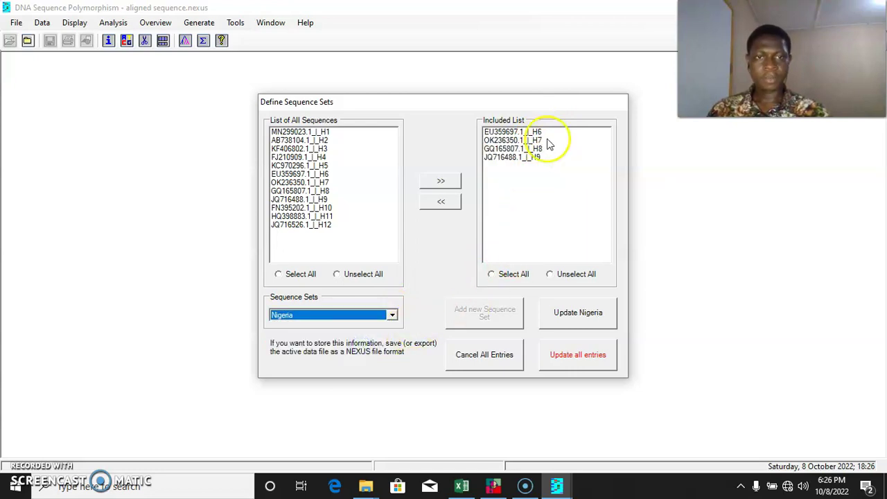
{"action": "left_click", "coordinate": [392, 314]}
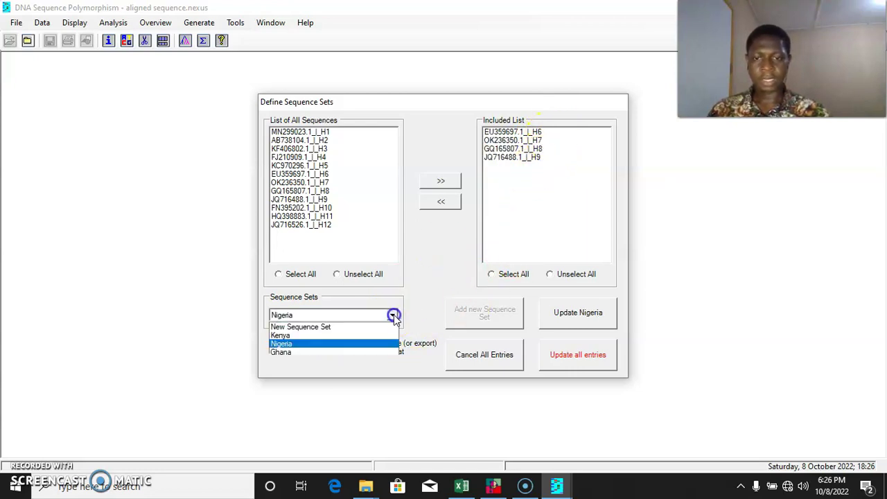
{"action": "left_click", "coordinate": [316, 357]}
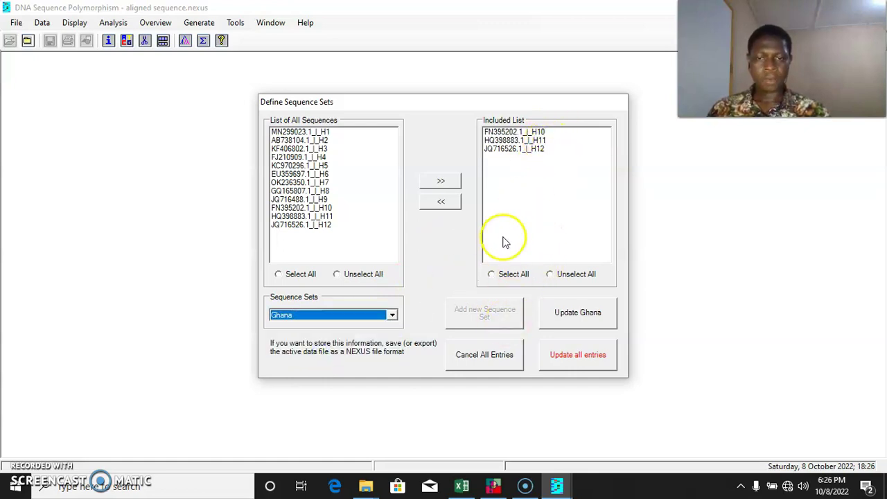
{"action": "left_click", "coordinate": [581, 356]}
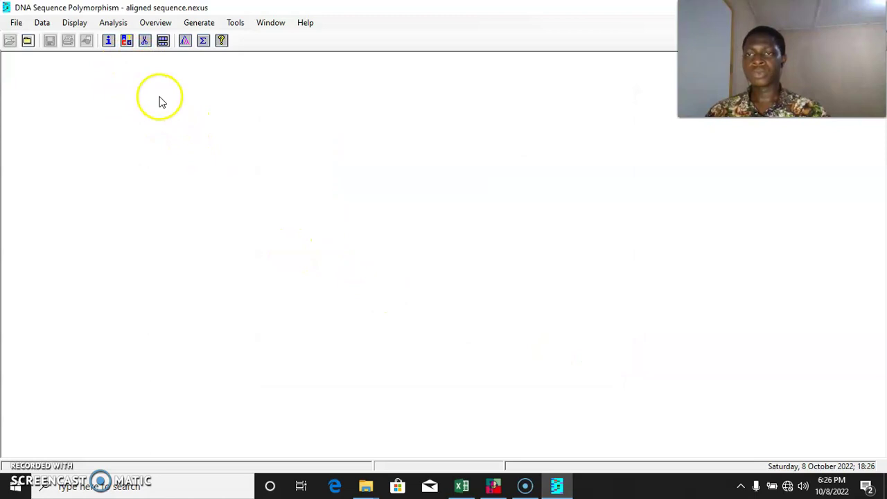
Generate a NEXUS haplotype data file from all included sequences, sites 1 to 1684, with invariable sites included.
{"action": "left_click", "coordinate": [199, 23]}
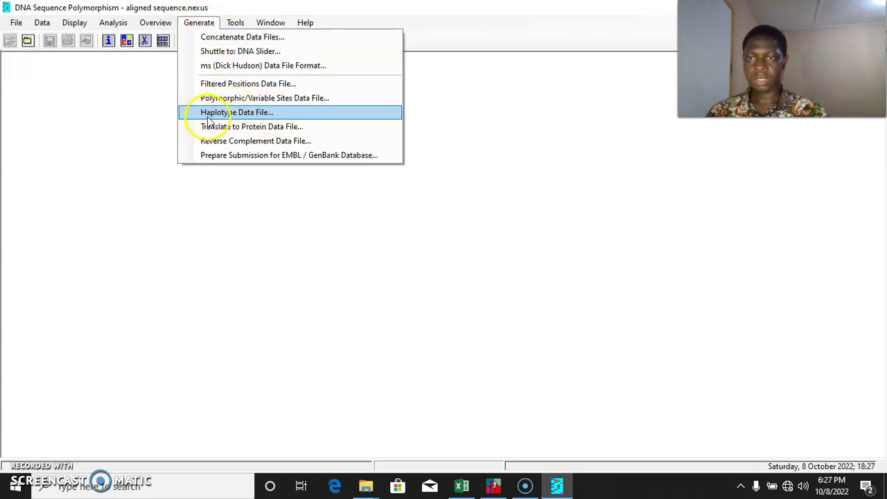
{"action": "left_click", "coordinate": [245, 116]}
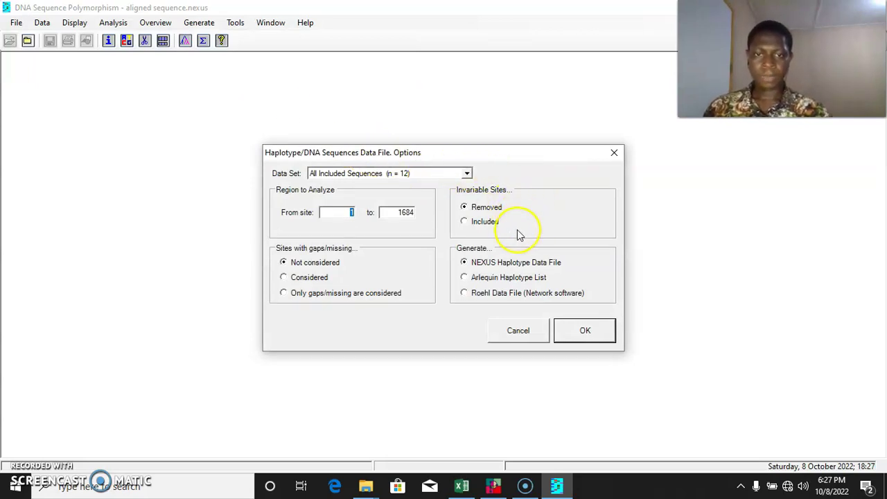
{"action": "left_click", "coordinate": [464, 222]}
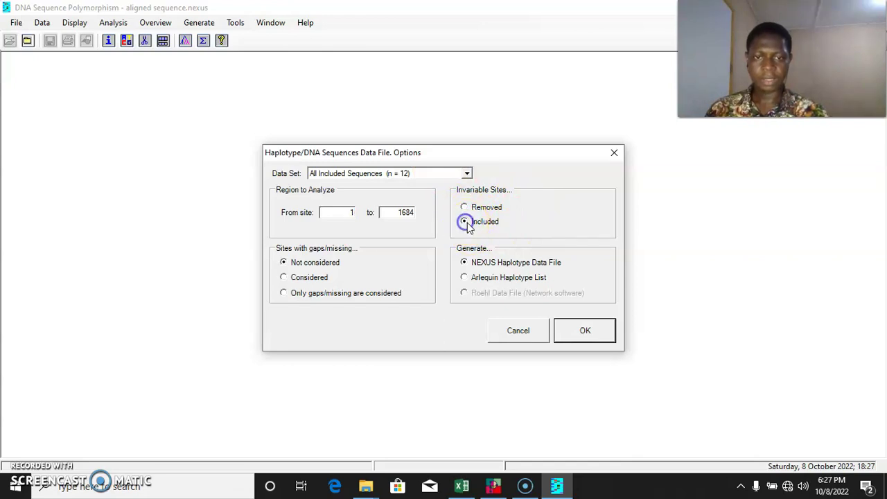
{"action": "left_click", "coordinate": [587, 332]}
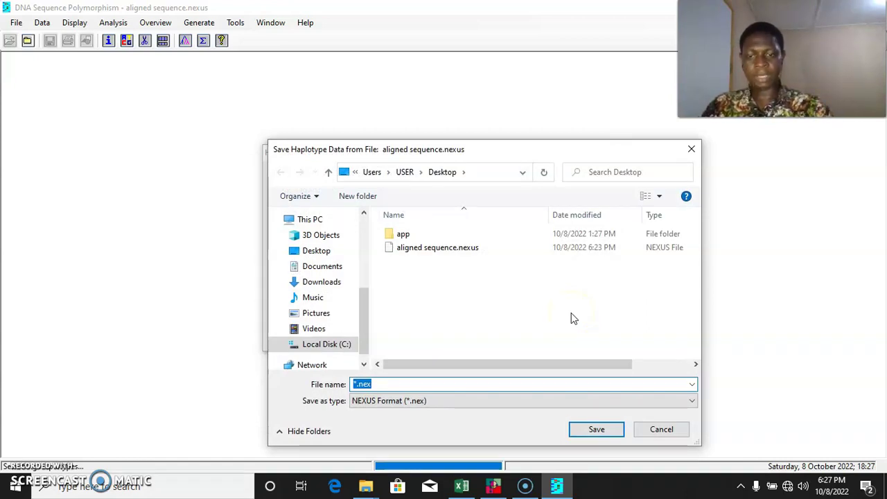
Save the haplotype data to the Desktop in NEXUS format under the name "haplotype data file".
{"action": "type", "text": "haplotype data file"}
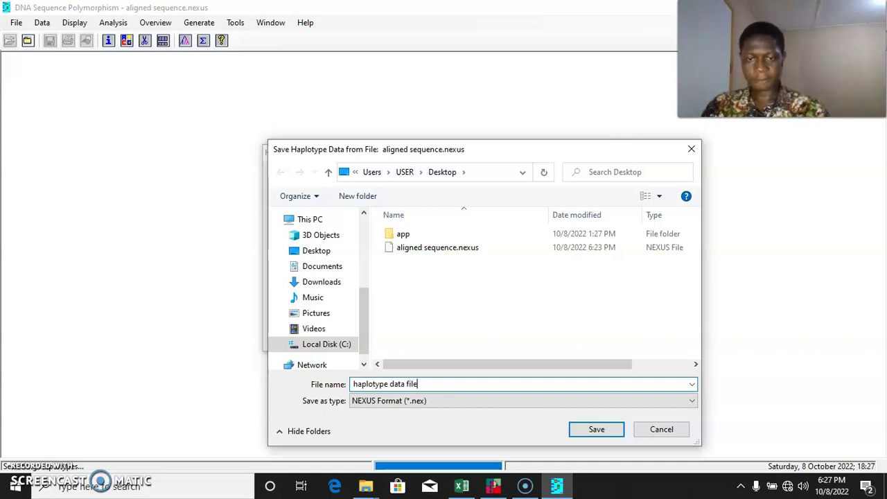
{"action": "left_click", "coordinate": [367, 402]}
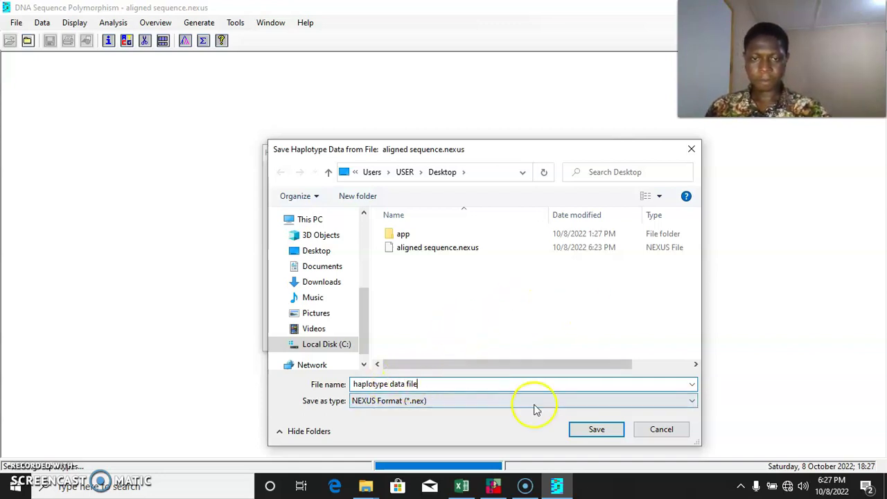
{"action": "left_click", "coordinate": [598, 433]}
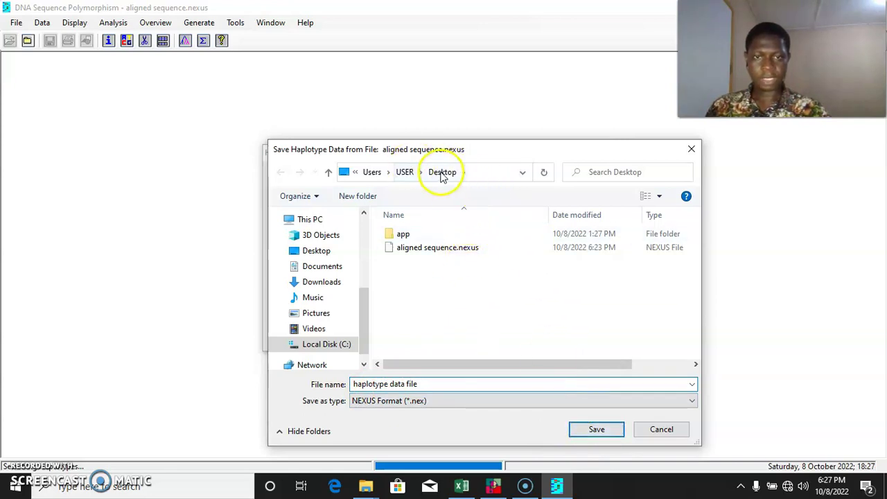
{"action": "left_click", "coordinate": [621, 425]}
{"action": "left_click", "coordinate": [598, 431]}
{"action": "key", "text": "Return"}
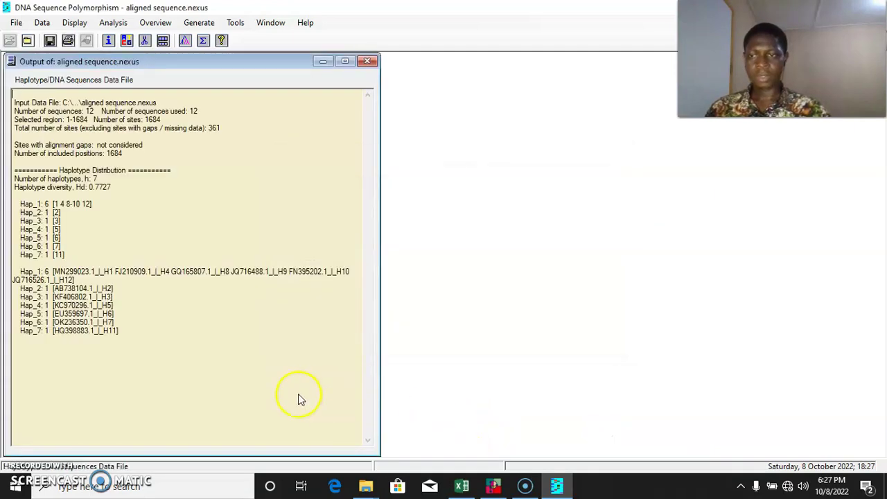
Close the haplotype output report and exit DnaSP.
{"action": "left_click", "coordinate": [368, 62]}
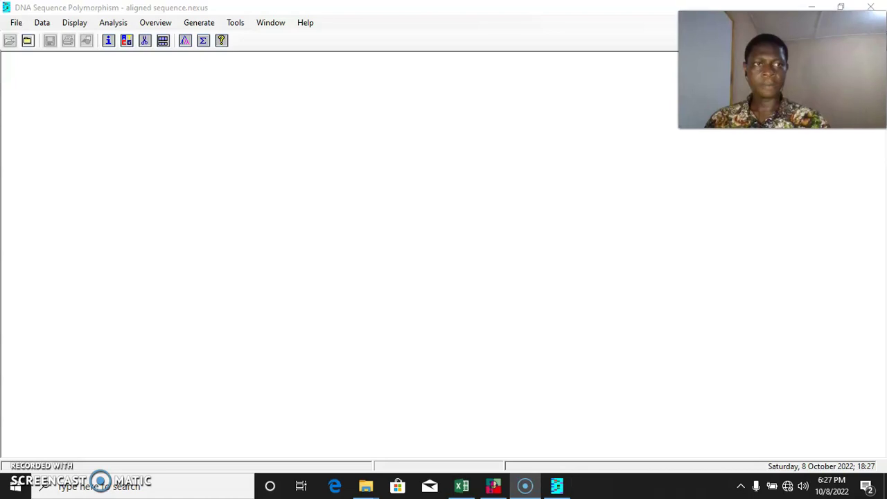
{"action": "left_click", "coordinate": [868, 9]}
{"action": "left_click", "coordinate": [420, 287]}
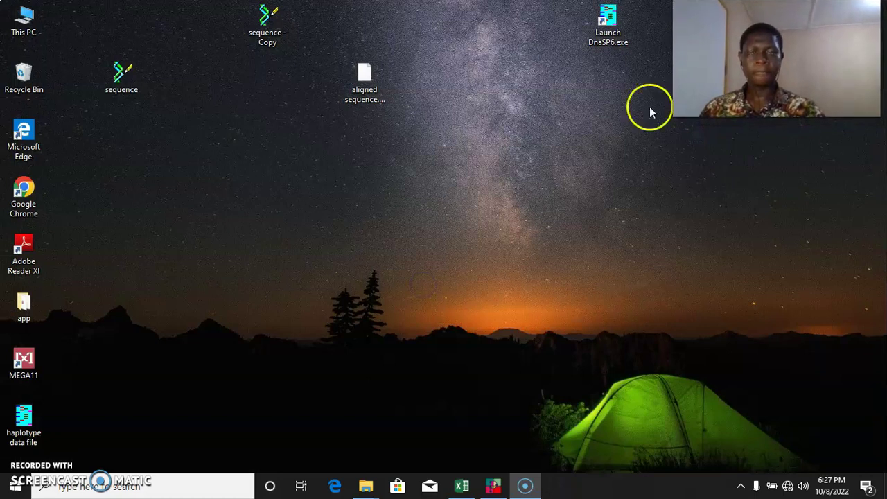
Move the haplotype data file to a free area of the desktop below the sequence copy and open it in Notepad.
{"action": "left_click_drag", "start_coordinate": [22, 419], "coordinate": [260, 115]}
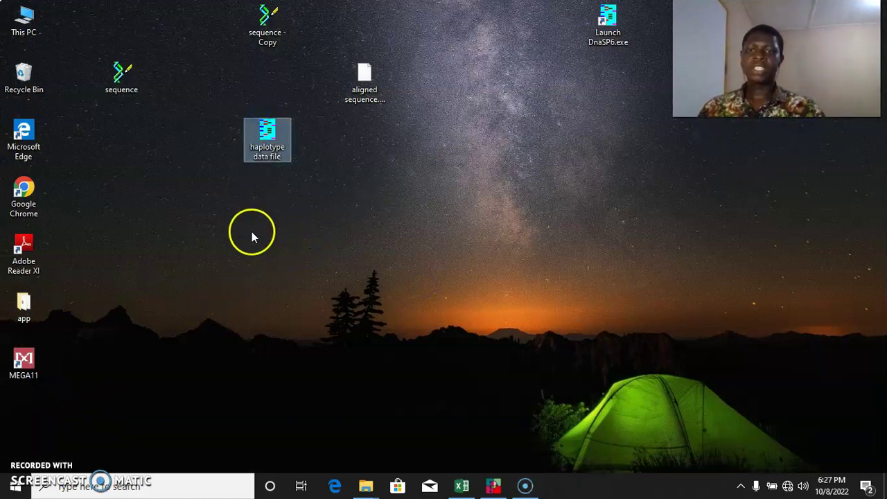
{"action": "right_click", "coordinate": [266, 136]}
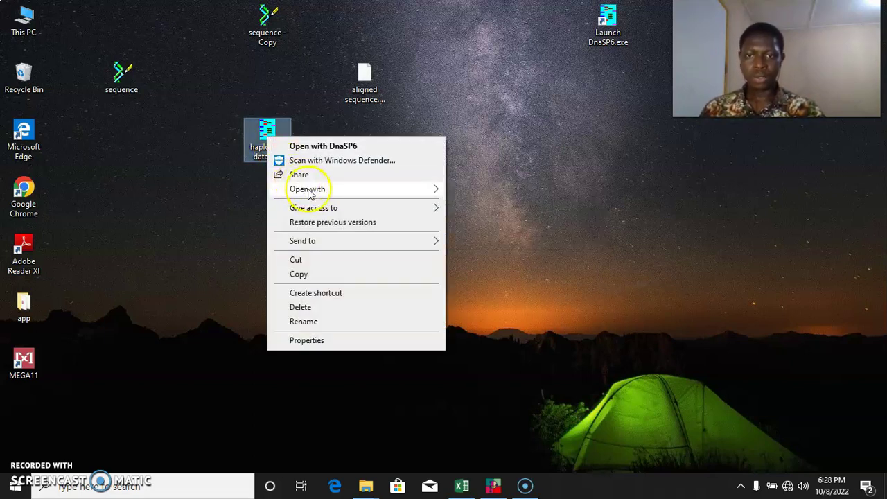
{"action": "left_click", "coordinate": [262, 157]}
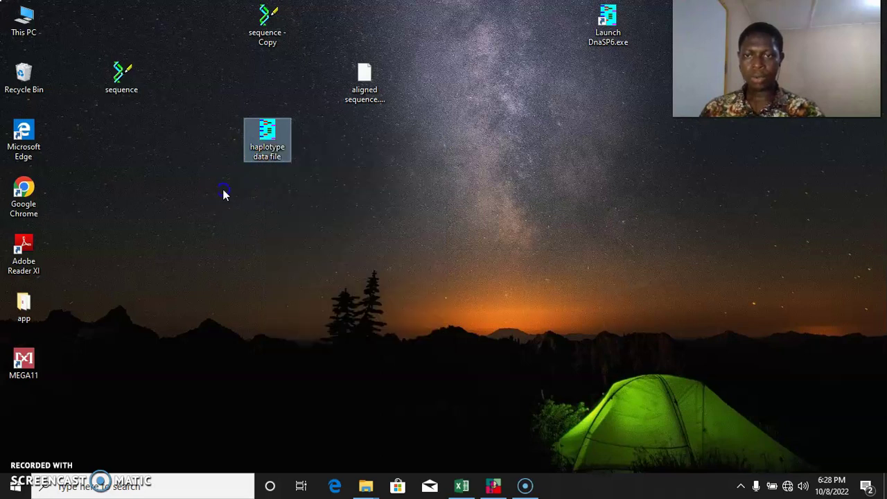
{"action": "right_click", "coordinate": [275, 146]}
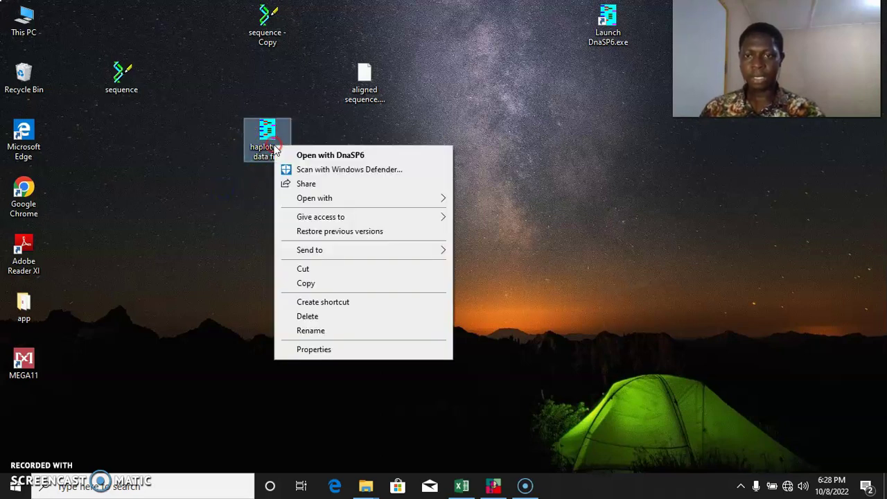
{"action": "mouse_move", "coordinate": [384, 201]}
{"action": "left_click", "coordinate": [485, 214]}
Examine the taxa labels and the haplotype frequency lists in the haplotype data file.
{"action": "scroll", "coordinate": [89, 208], "scroll_direction": "down", "scroll_amount": 2}
{"action": "scroll", "coordinate": [94, 188], "scroll_direction": "up", "scroll_amount": 2}
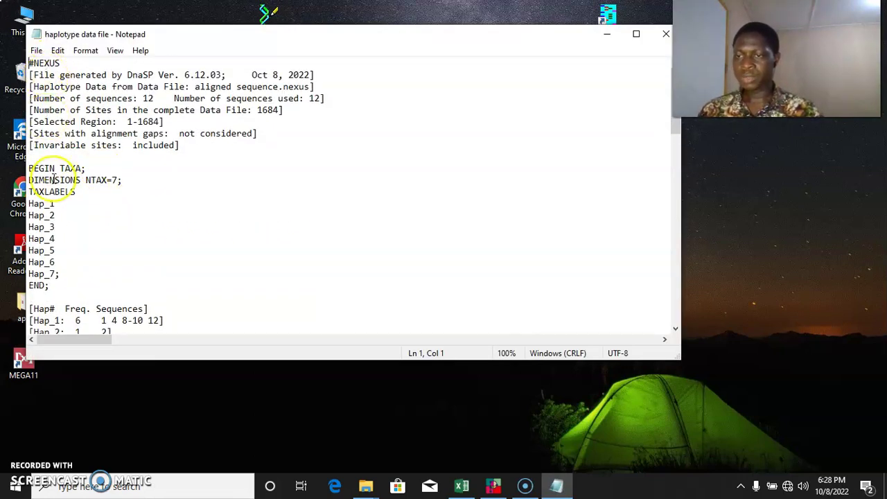
{"action": "scroll", "coordinate": [54, 194], "scroll_direction": "down", "scroll_amount": 2}
{"action": "scroll", "coordinate": [53, 184], "scroll_direction": "up", "scroll_amount": 2}
{"action": "scroll", "coordinate": [59, 167], "scroll_direction": "down", "scroll_amount": 1}
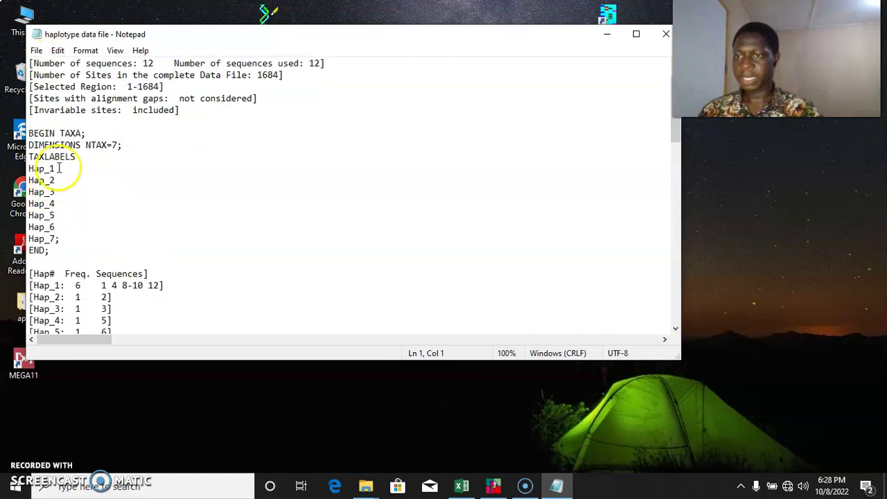
{"action": "scroll", "coordinate": [55, 201], "scroll_direction": "down", "scroll_amount": 5}
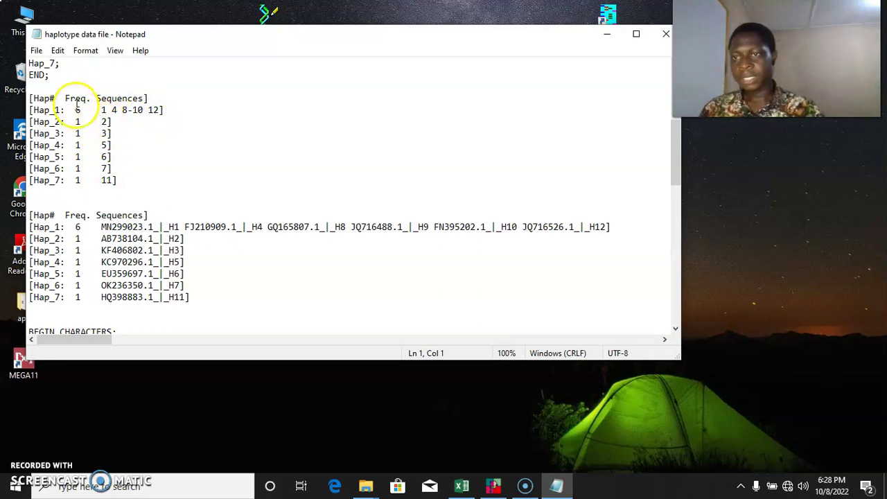
{"action": "scroll", "coordinate": [115, 177], "scroll_direction": "down", "scroll_amount": 2}
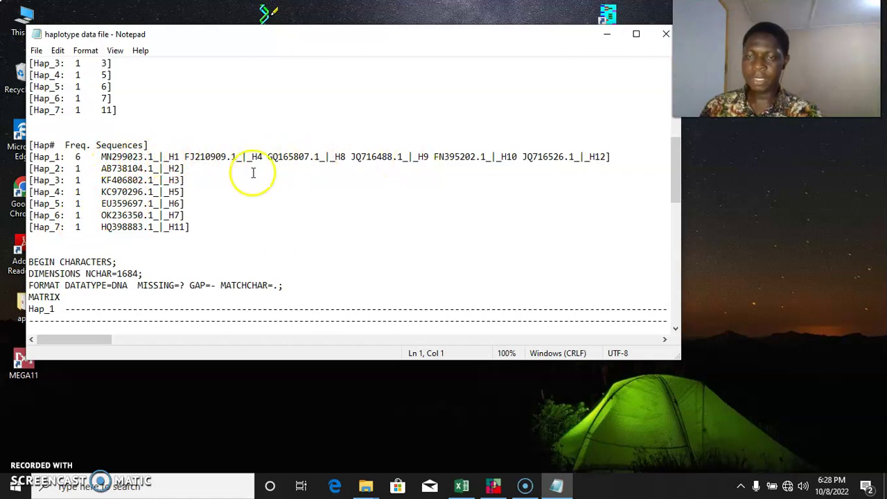
Copy the Hap_1 to Hap_7 lines from the frequency list that gives the full sequence names.
{"action": "left_click", "coordinate": [30, 157]}
{"action": "left_click_drag", "start_coordinate": [30, 157], "coordinate": [199, 229]}
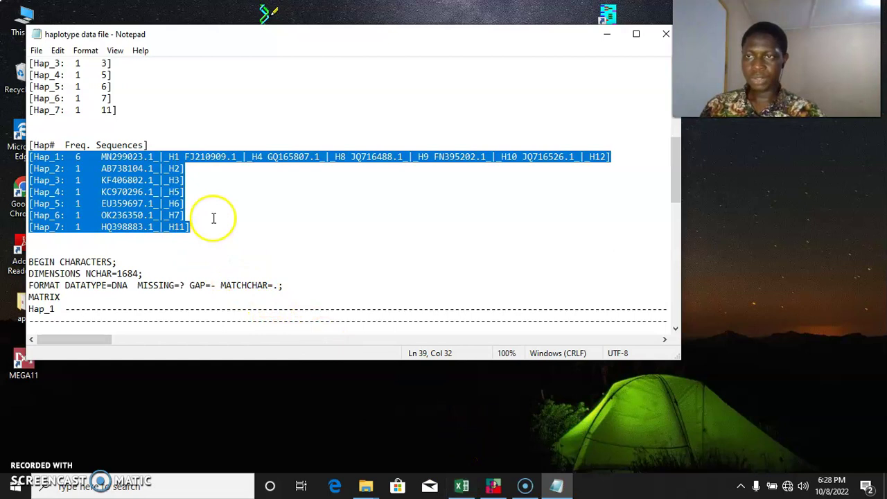
{"action": "right_click", "coordinate": [146, 203]}
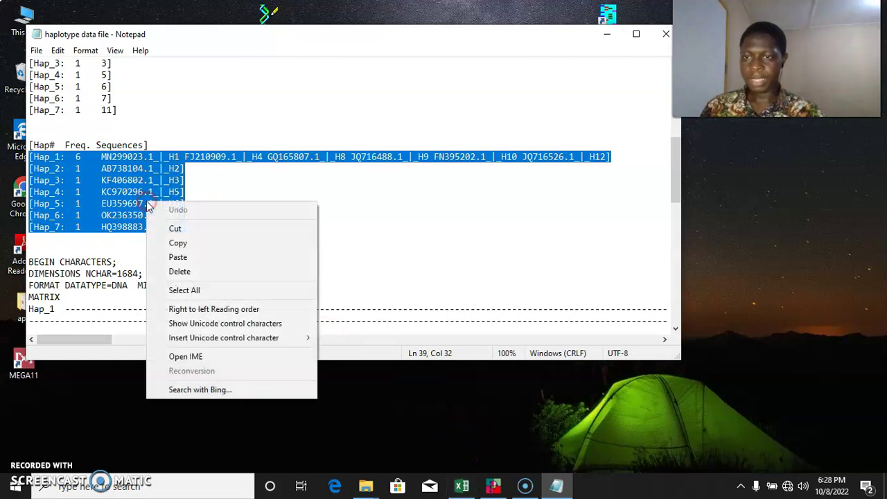
{"action": "left_click", "coordinate": [182, 242]}
{"action": "left_click", "coordinate": [262, 216]}
Switch to the blank Excel workbook and paste the copied haplotype lines starting at cell H8.
{"action": "left_click", "coordinate": [460, 485]}
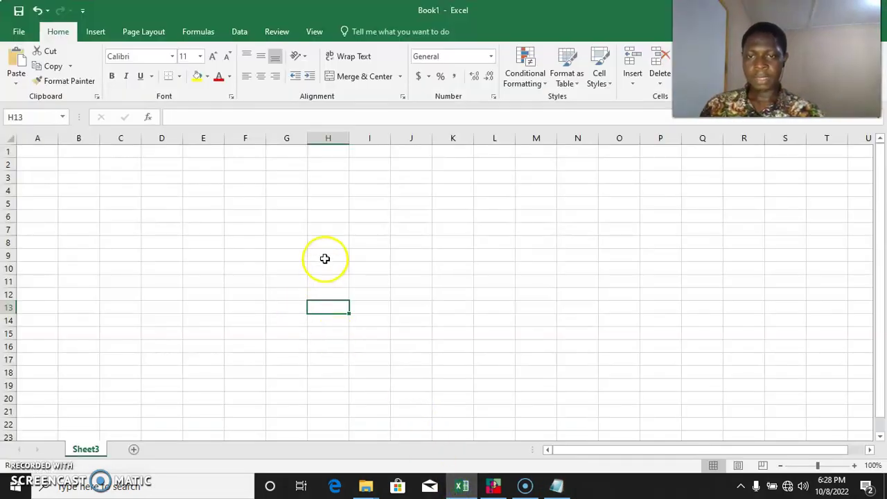
{"action": "left_click", "coordinate": [329, 243]}
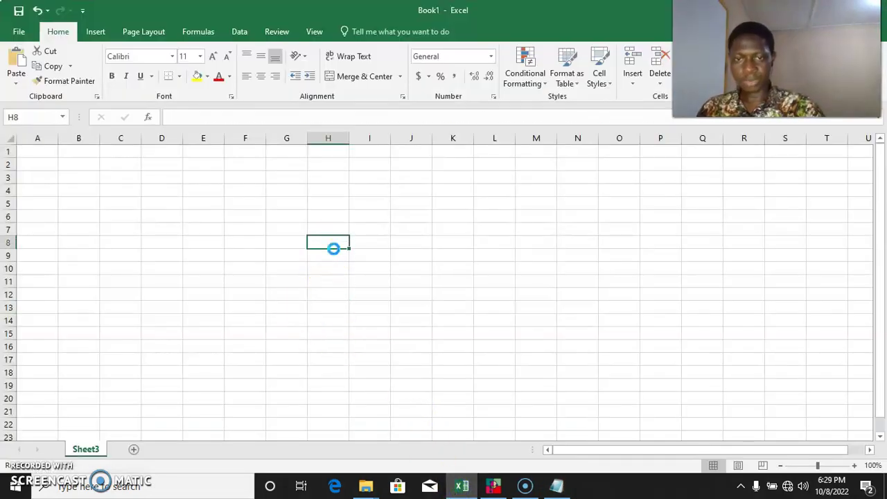
{"action": "key", "text": "ctrl+v"}
{"action": "left_click", "coordinate": [359, 229]}
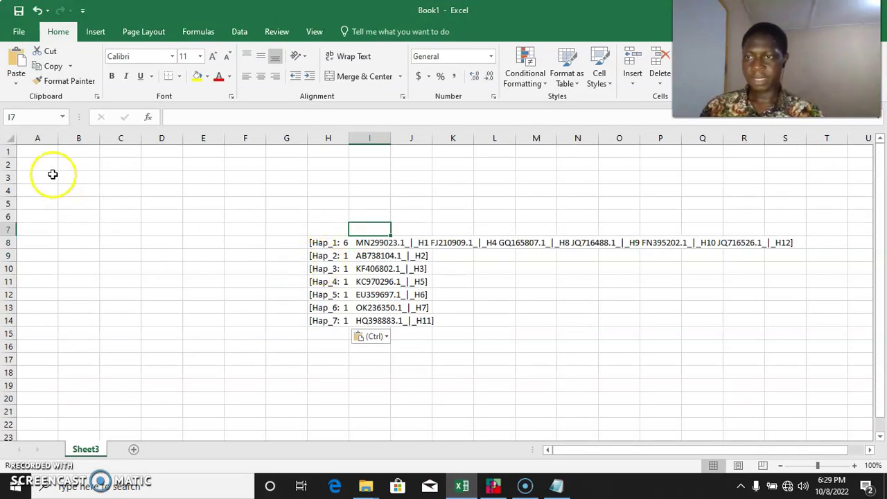
Enter Hap_1 in cell A2 and fill the series down to Hap_7 in A8.
{"action": "left_click", "coordinate": [46, 165]}
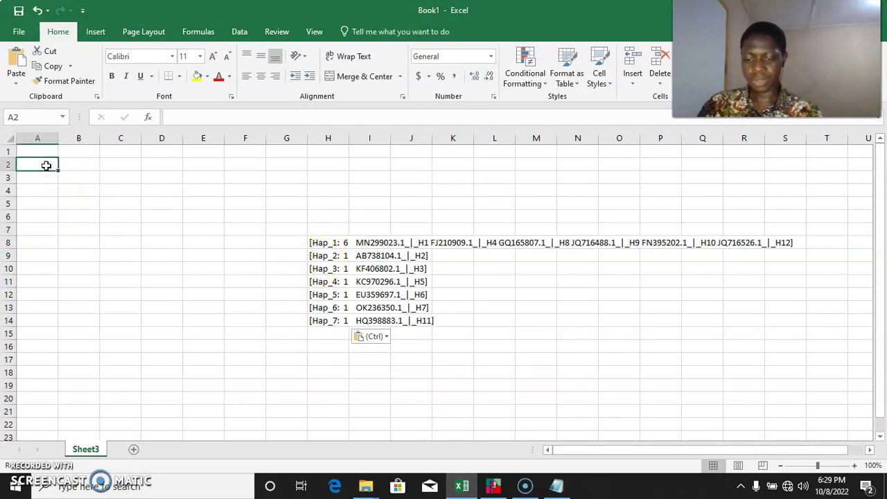
{"action": "type", "text": "Hap_1"}
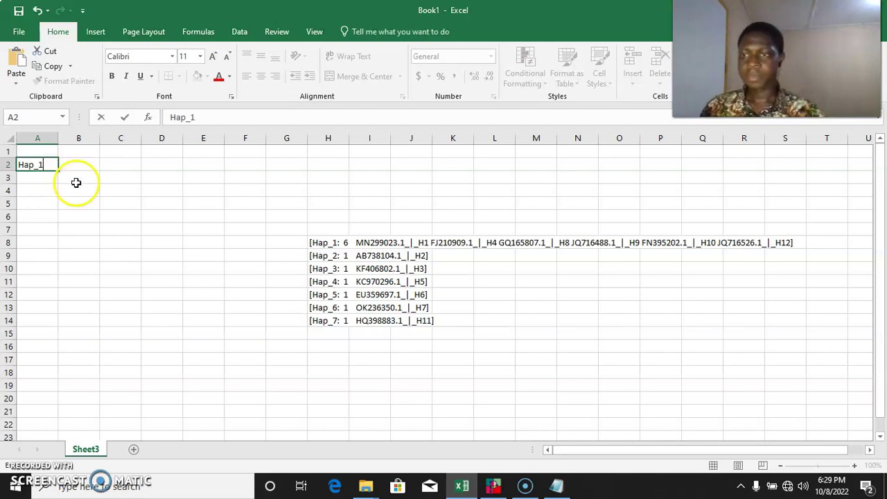
{"action": "left_click", "coordinate": [76, 182]}
{"action": "left_click", "coordinate": [54, 163]}
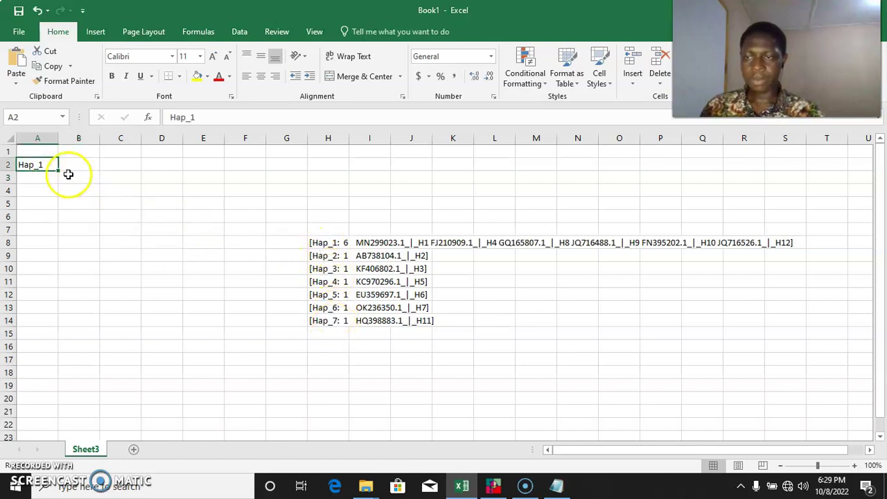
{"action": "left_click_drag", "start_coordinate": [58, 172], "coordinate": [61, 247]}
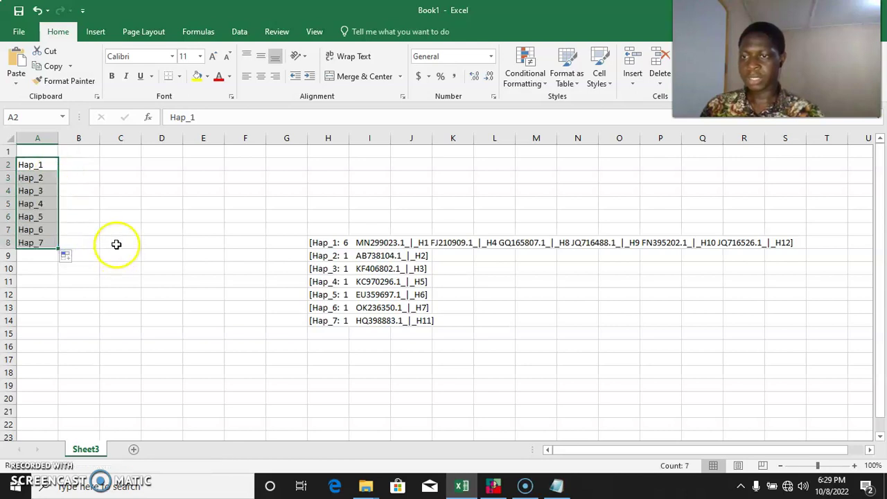
Enter the column headings Kenya, Nigeria and Ghana in cells B1 to D1.
{"action": "left_click", "coordinate": [82, 153]}
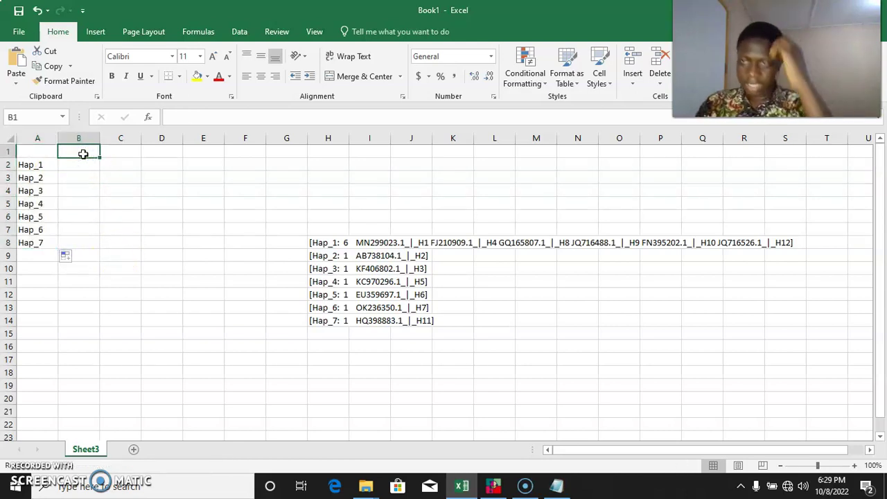
{"action": "type", "text": "Kenya"}
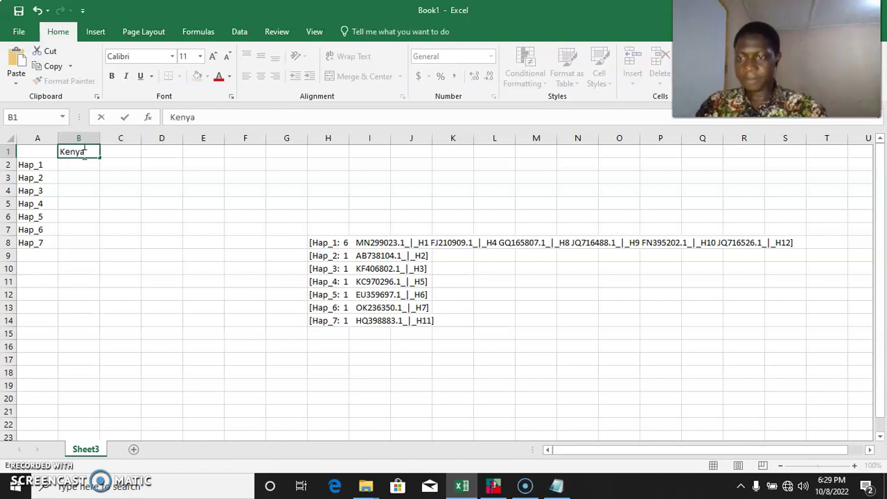
{"action": "key", "text": "Tab"}
{"action": "type", "text": "NIg"}
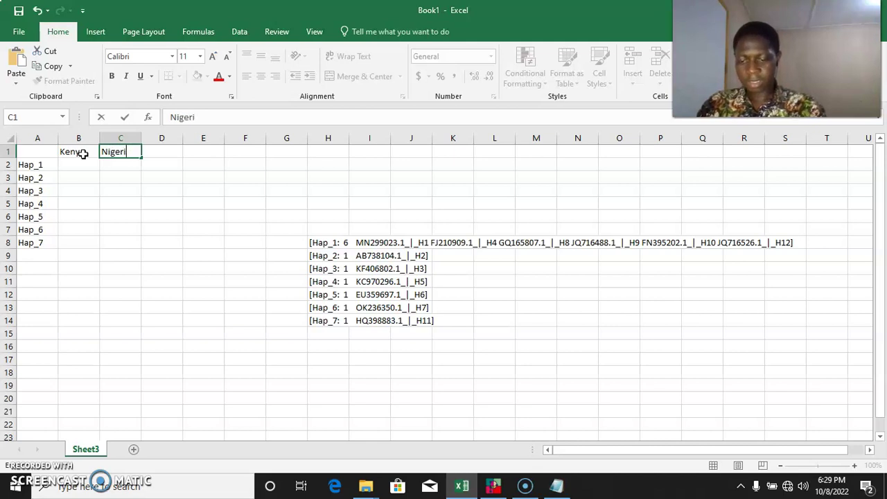
{"action": "type", "text": "eria"}
{"action": "key", "text": "Tab"}
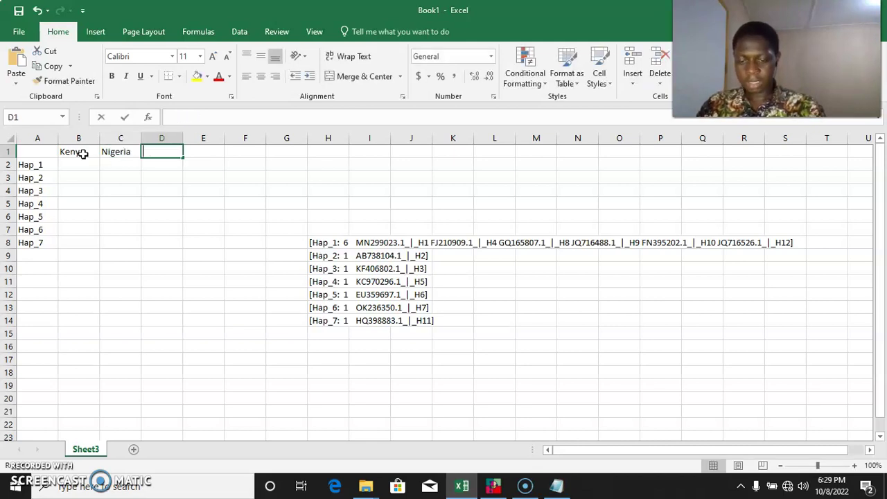
{"action": "type", "text": "Ghana"}
{"action": "left_click", "coordinate": [84, 199]}
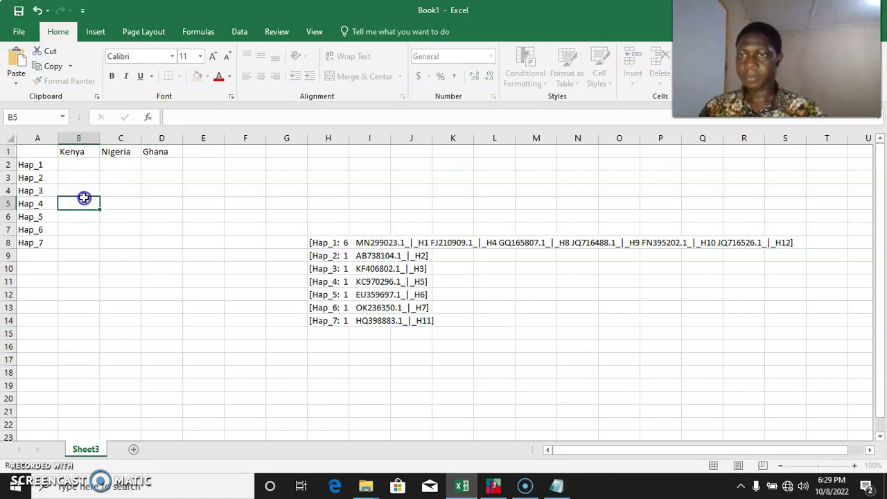
Enter 2 as the Kenya count for Hap_1 in cell B2.
{"action": "left_click", "coordinate": [88, 165]}
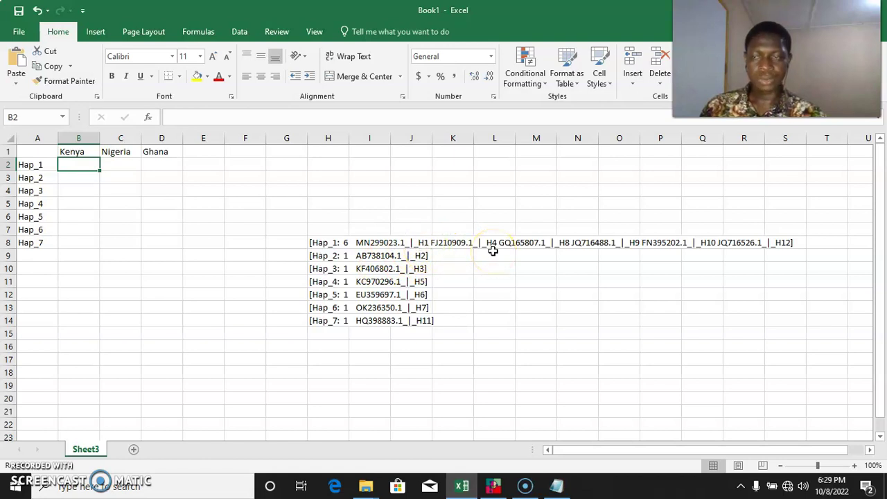
{"action": "left_click", "coordinate": [79, 165]}
{"action": "type", "text": "2"}
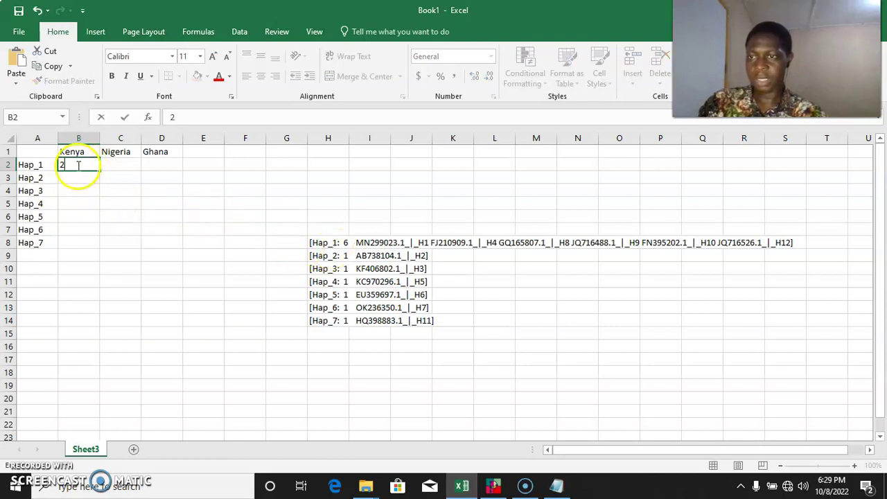
{"action": "left_click", "coordinate": [116, 165]}
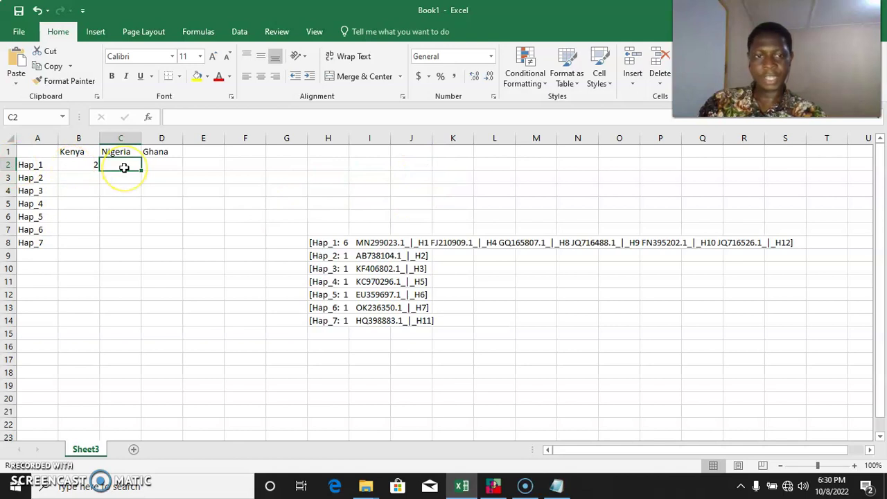
Enter 2 as the Hap_1 count for both Nigeria and Ghana in cells C2 and D2.
{"action": "type", "text": "2"}
{"action": "left_click", "coordinate": [172, 170]}
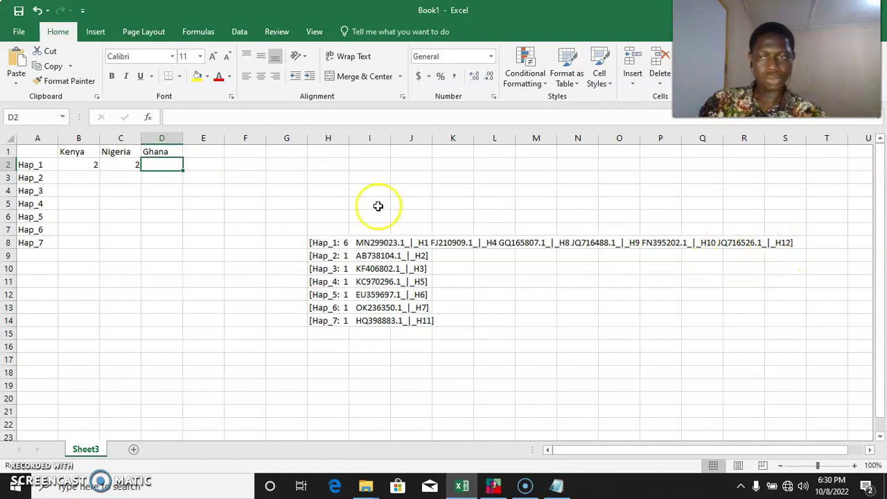
{"action": "type", "text": "2"}
Enter 1 as the Kenya count for Hap_2, Hap_3 and Hap_4 in cells B3 to B5.
{"action": "left_click", "coordinate": [79, 179]}
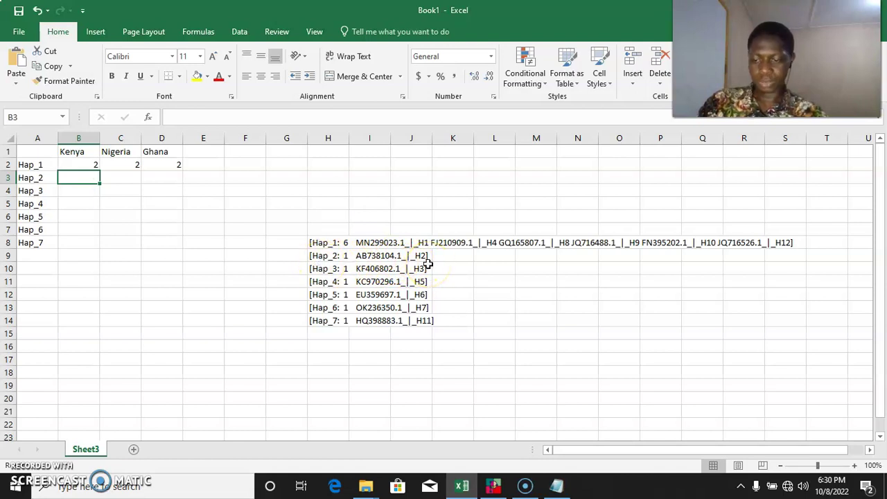
{"action": "type", "text": "1"}
{"action": "left_click", "coordinate": [76, 192]}
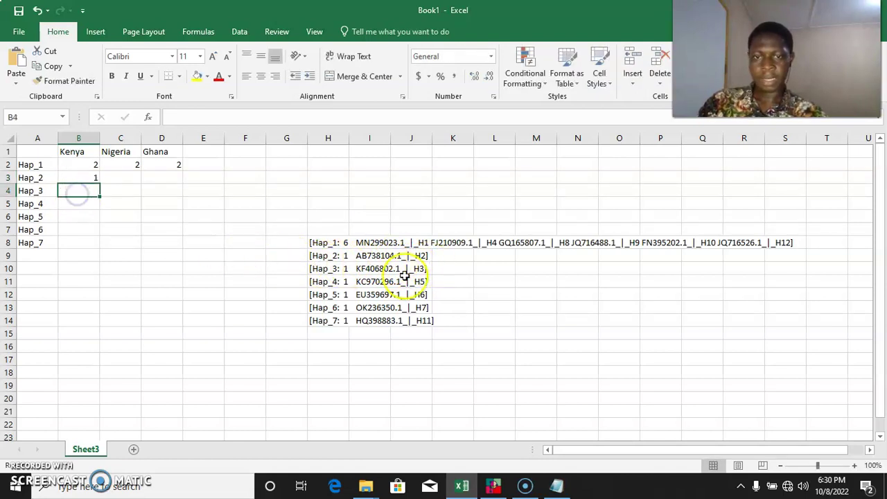
{"action": "type", "text": "1"}
{"action": "left_click", "coordinate": [80, 210]}
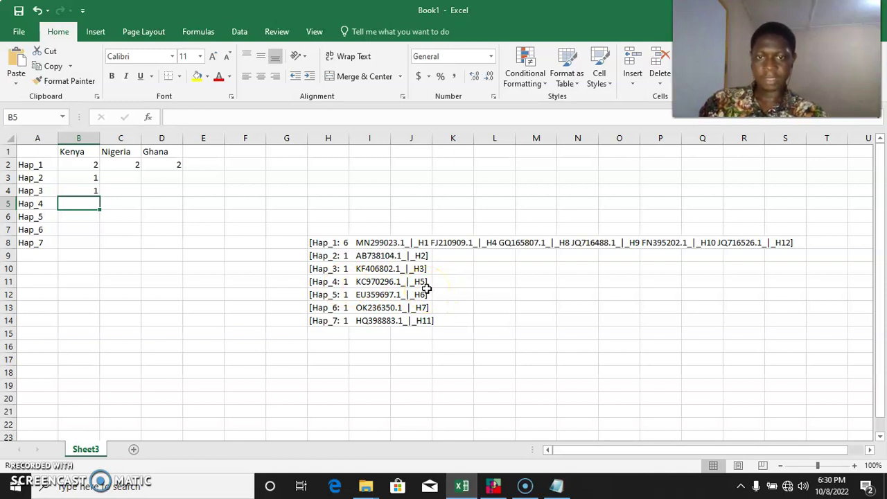
{"action": "type", "text": "1"}
Enter 1 as the Nigeria count for Hap_5 and Hap_6 in C6 and C7, and 1 as the Ghana count for Hap_7 in D8.
{"action": "left_click", "coordinate": [111, 220]}
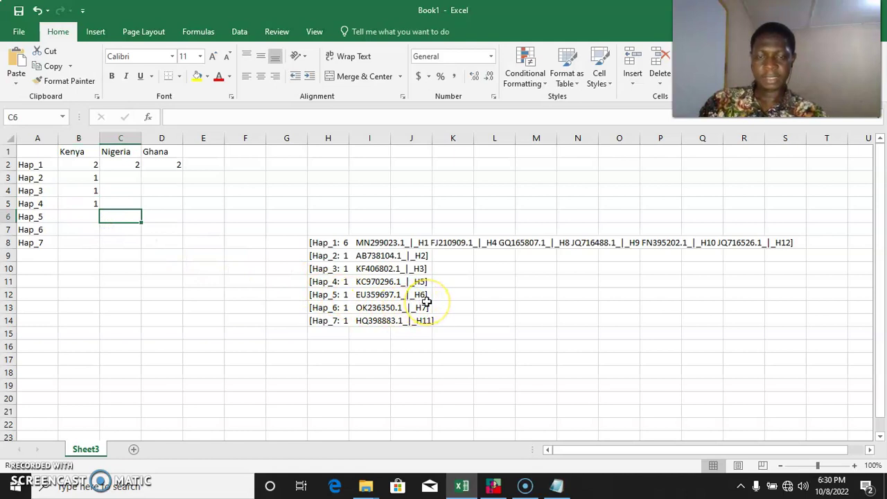
{"action": "type", "text": "1"}
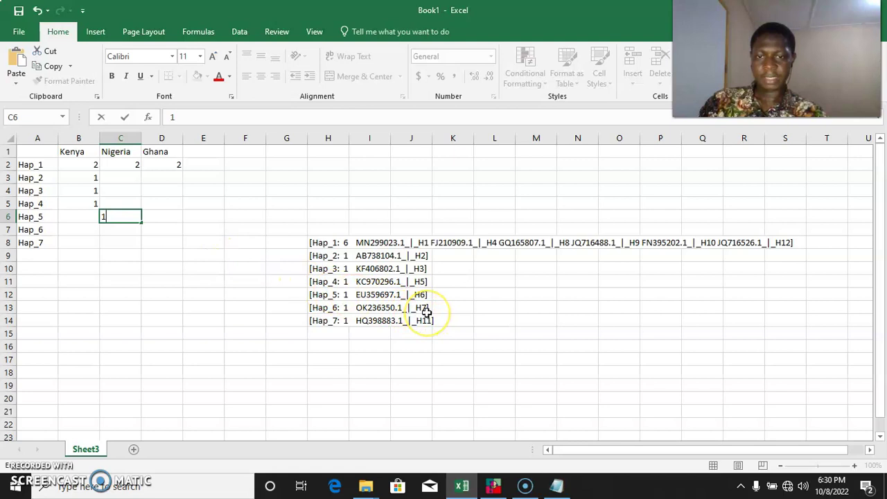
{"action": "left_click", "coordinate": [132, 230]}
{"action": "type", "text": "1"}
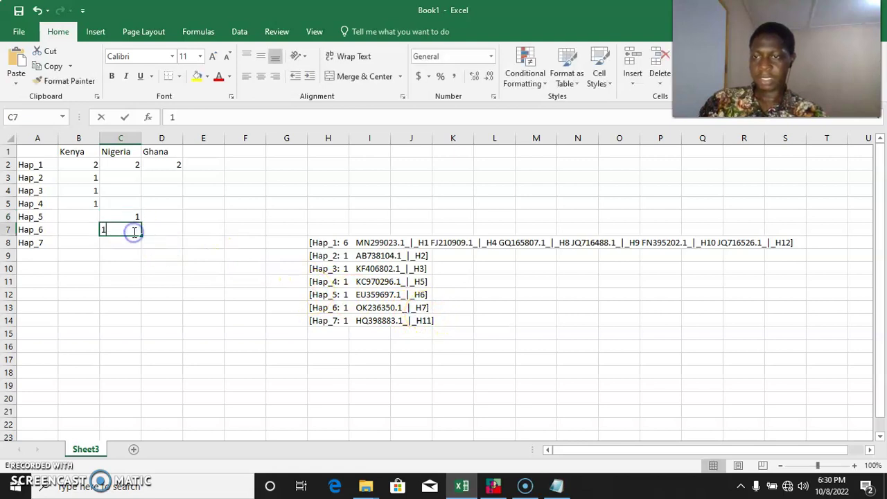
{"action": "left_click", "coordinate": [430, 320]}
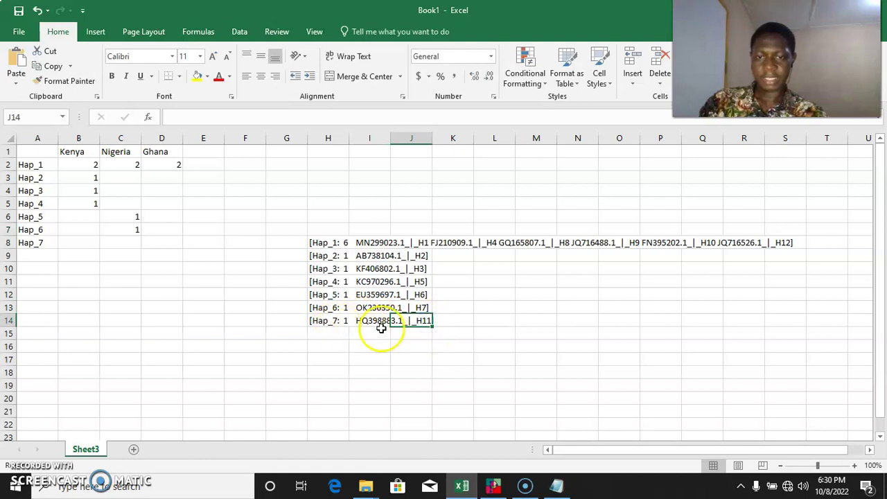
{"action": "left_click", "coordinate": [172, 243]}
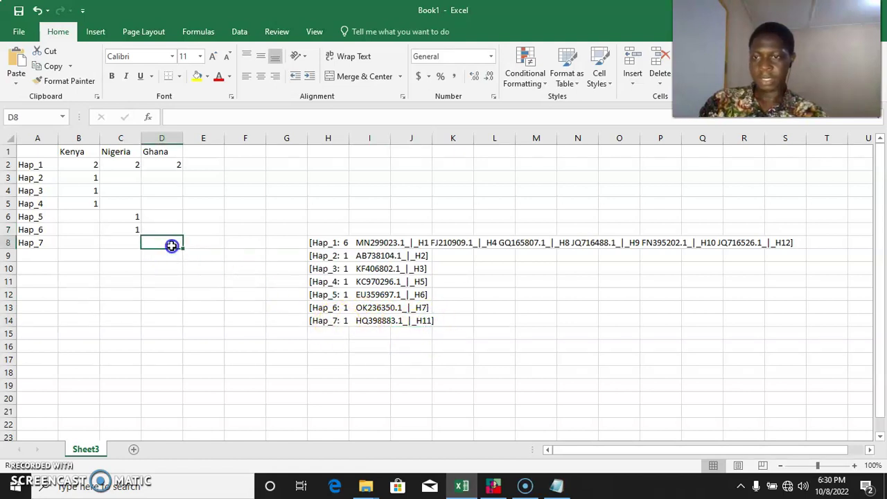
{"action": "type", "text": "1"}
{"action": "left_click", "coordinate": [180, 272]}
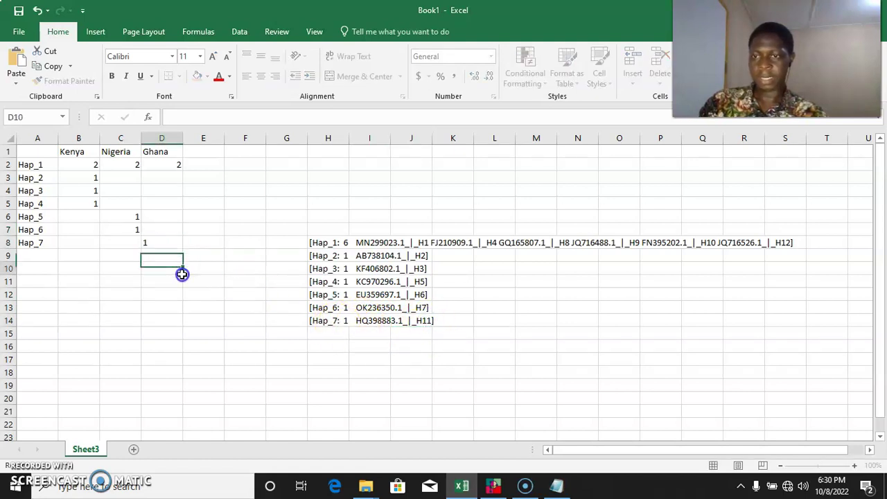
Enter 0 in cell C3 and fill it across C3 to D5 for the Nigeria and Ghana counts of Hap_2 to Hap_4.
{"action": "left_click", "coordinate": [128, 178]}
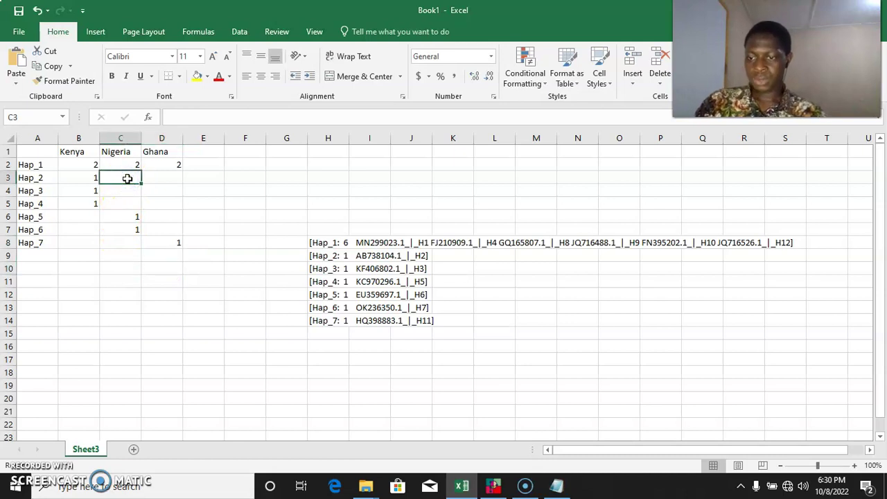
{"action": "left_click", "coordinate": [128, 178]}
{"action": "type", "text": "0"}
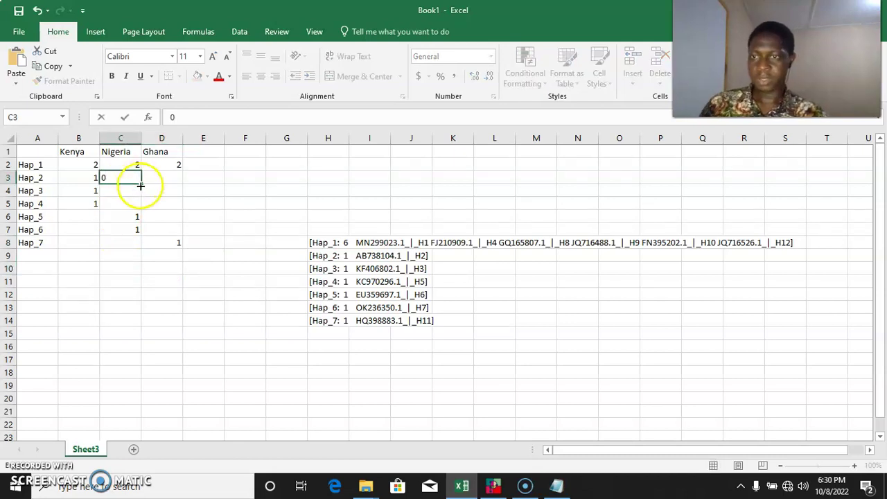
{"action": "left_click_drag", "start_coordinate": [141, 185], "coordinate": [181, 205]}
Enter 0 in cell B6 and fill it down to B8 for the Kenya counts of Hap_5 to Hap_7.
{"action": "left_click", "coordinate": [85, 217]}
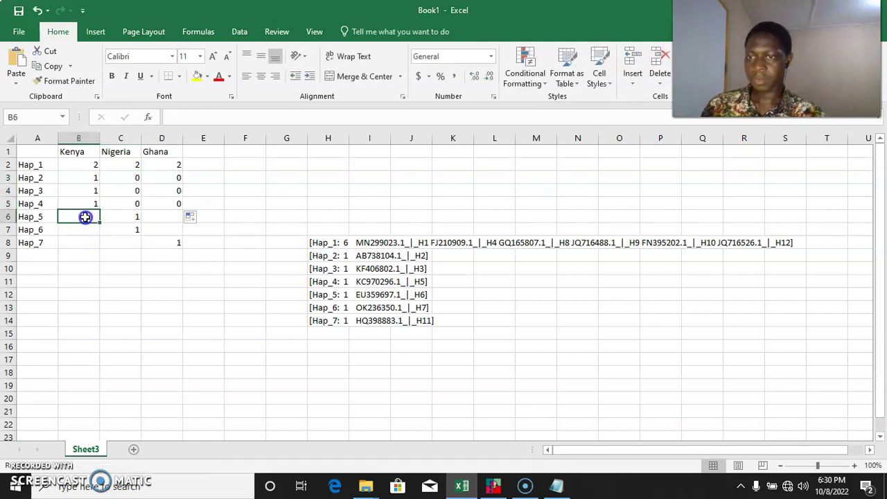
{"action": "left_click", "coordinate": [101, 221]}
{"action": "type", "text": "0"}
{"action": "left_click_drag", "start_coordinate": [102, 221], "coordinate": [100, 243]}
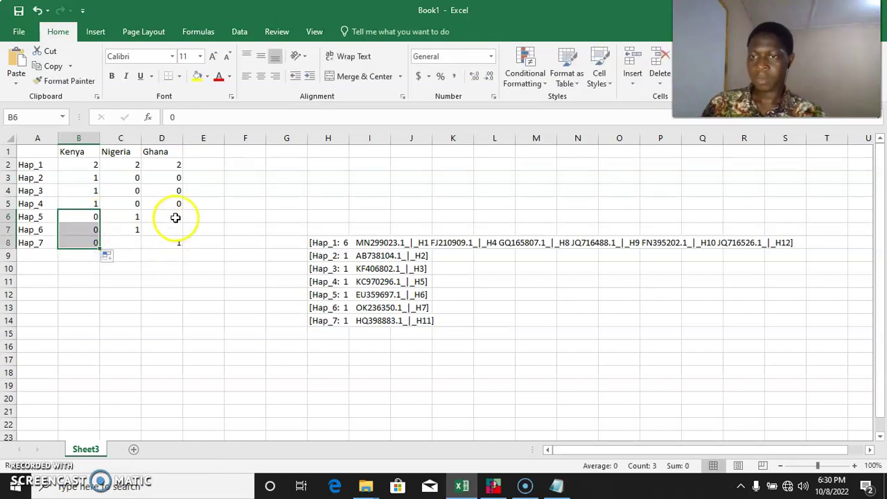
Fill the Ghana counts in D6 and D7 with 0 and enter 0 as the Nigeria count for Hap_7 in C8.
{"action": "left_click", "coordinate": [176, 217]}
{"action": "left_click", "coordinate": [178, 204]}
{"action": "left_click_drag", "start_coordinate": [184, 212], "coordinate": [182, 234]}
{"action": "left_click", "coordinate": [129, 243]}
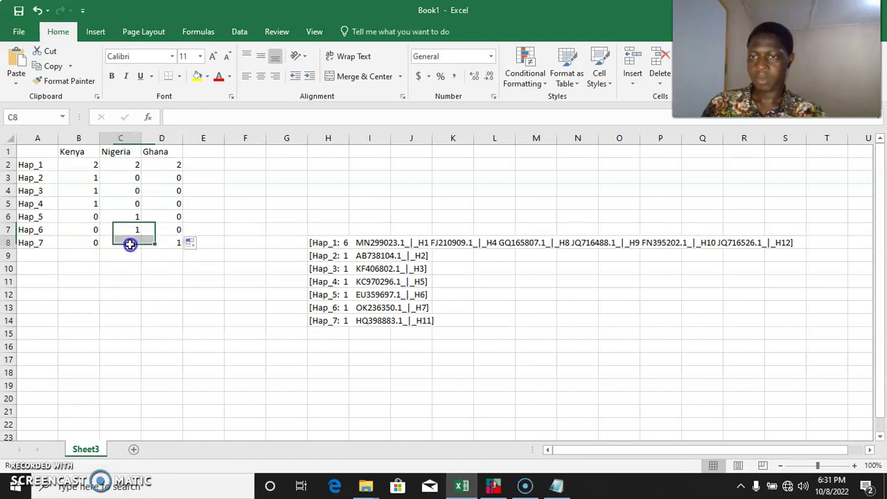
{"action": "type", "text": "0"}
{"action": "left_click", "coordinate": [142, 277]}
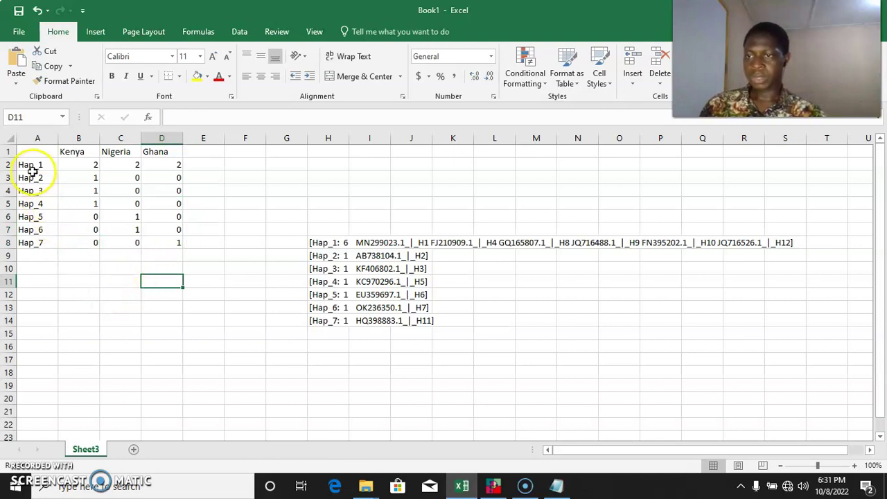
Copy the haplotype table A1:D8 and paste it into a new Notepad document.
{"action": "left_click_drag", "start_coordinate": [34, 152], "coordinate": [163, 248]}
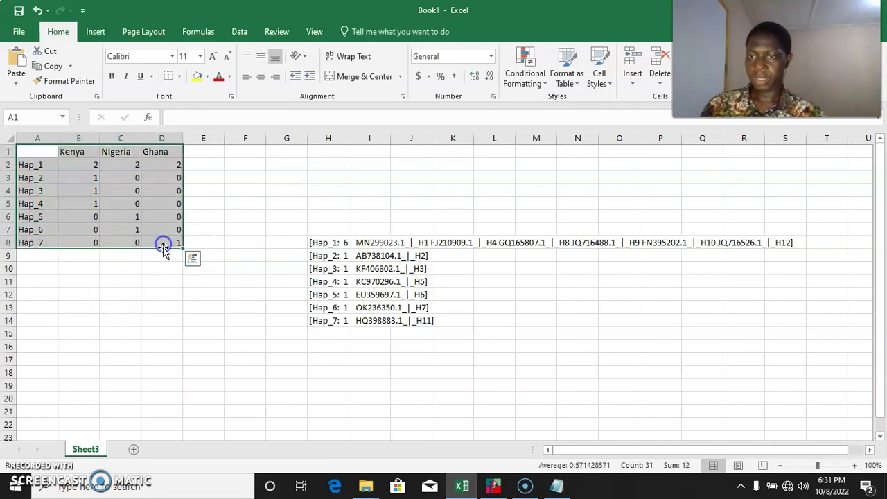
{"action": "key", "text": "ctrl+c"}
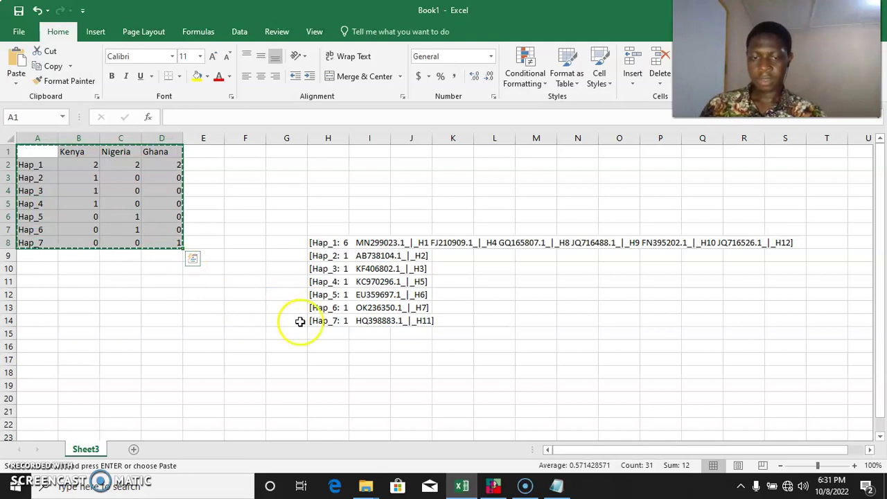
{"action": "left_click", "coordinate": [556, 486]}
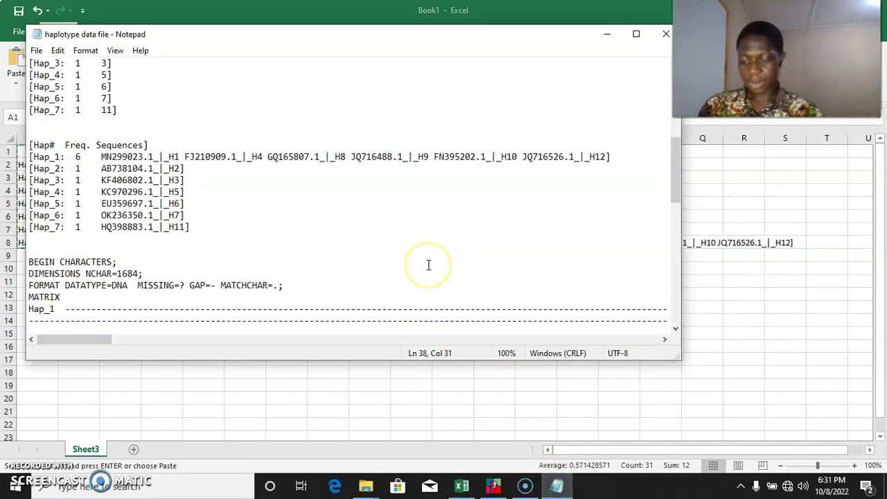
{"action": "key", "text": "ctrl+n"}
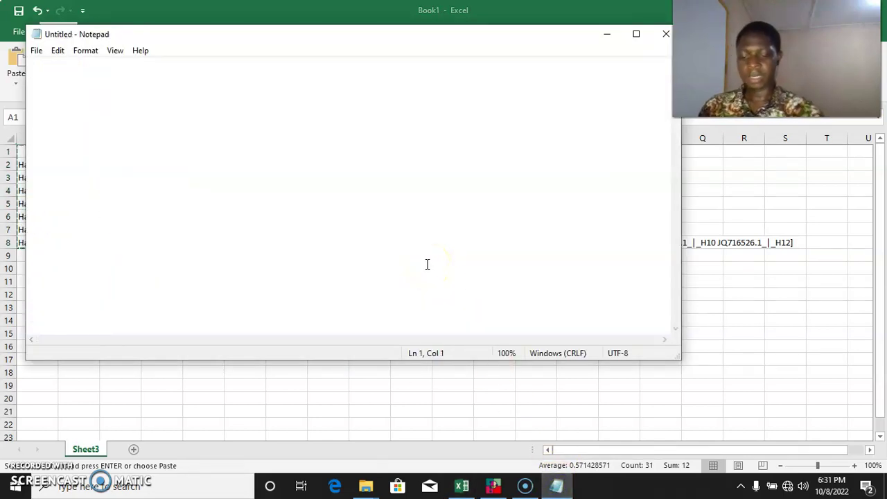
{"action": "key", "text": "ctrl+v"}
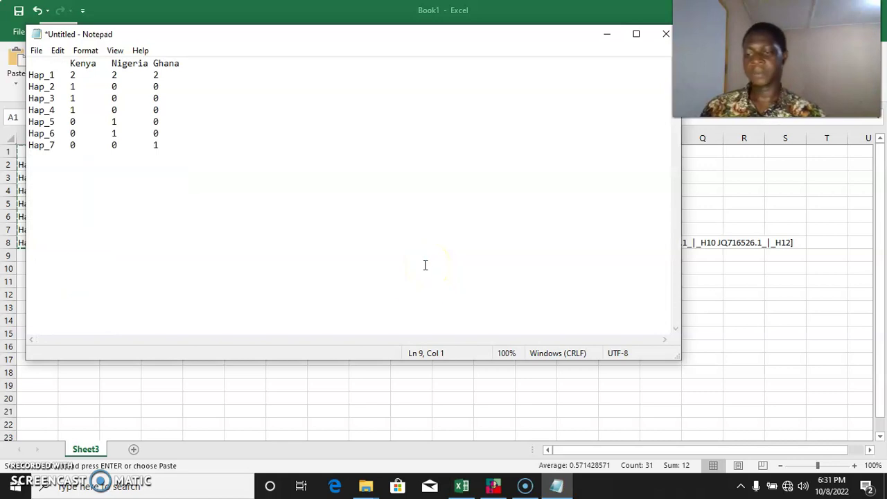
Make the table comma-separated, with the heading line ,Kenya,Nigeria,Ghana and commas between haplotype names and counts, indenting each row's counts by one tab.
{"action": "left_click", "coordinate": [70, 63]}
{"action": "key", "text": "BackSpace"}
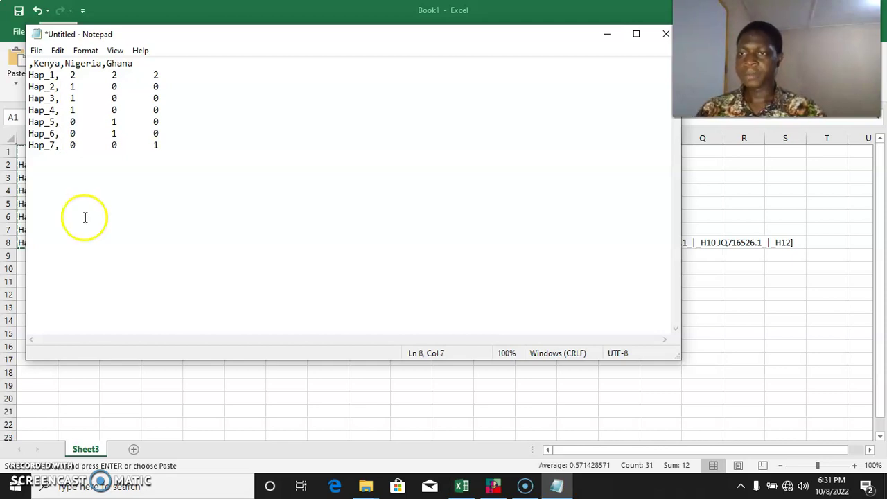
{"action": "left_click", "coordinate": [81, 77]}
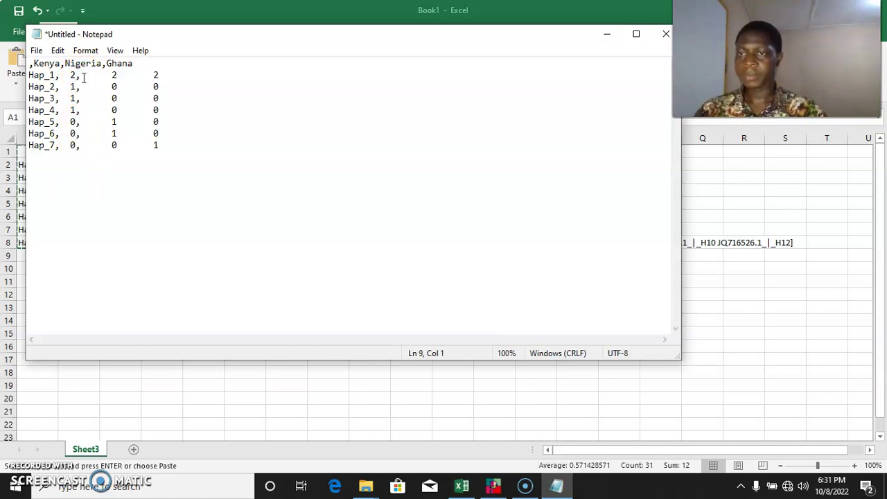
{"action": "left_click", "coordinate": [123, 75]}
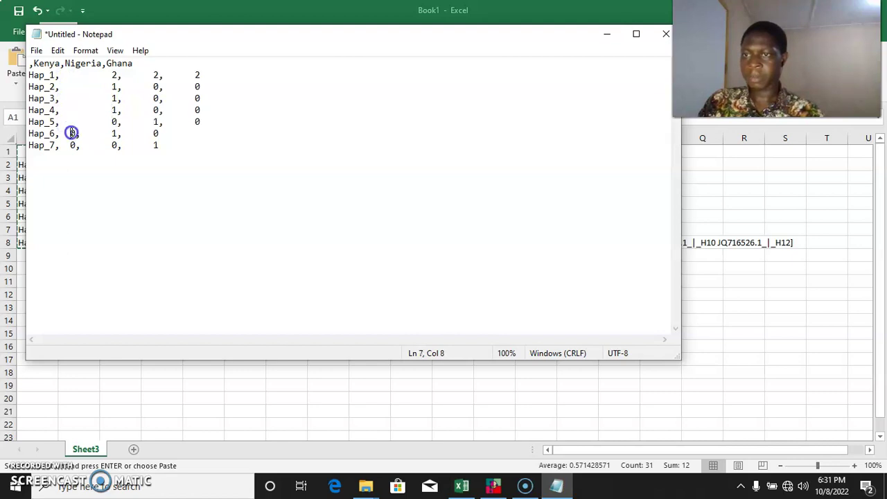
{"action": "key", "text": "Tab"}
{"action": "left_click", "coordinate": [183, 166]}
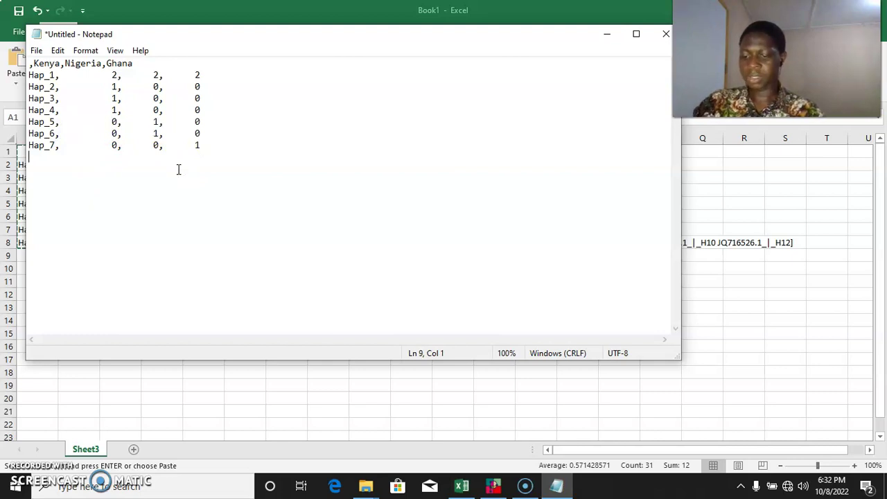
Save the text file as traits on the Desktop and close it.
{"action": "key", "text": "ctrl+s"}
{"action": "type", "text": "traits"}
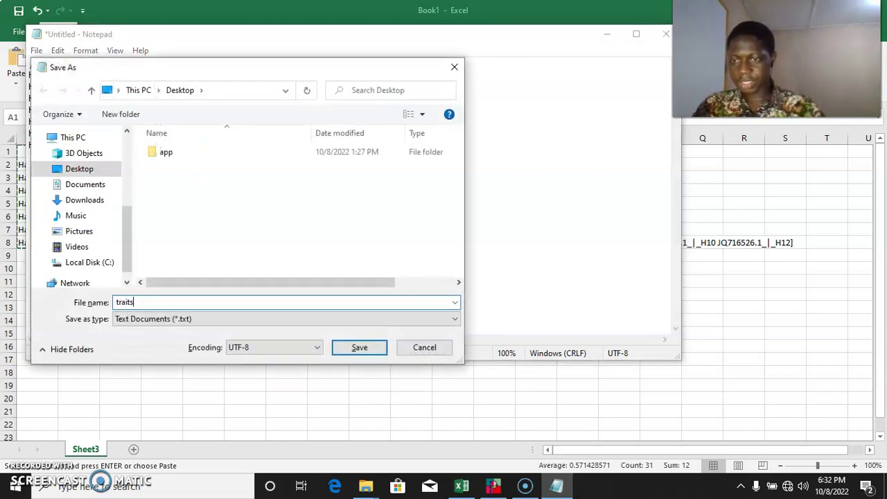
{"action": "left_click", "coordinate": [379, 354]}
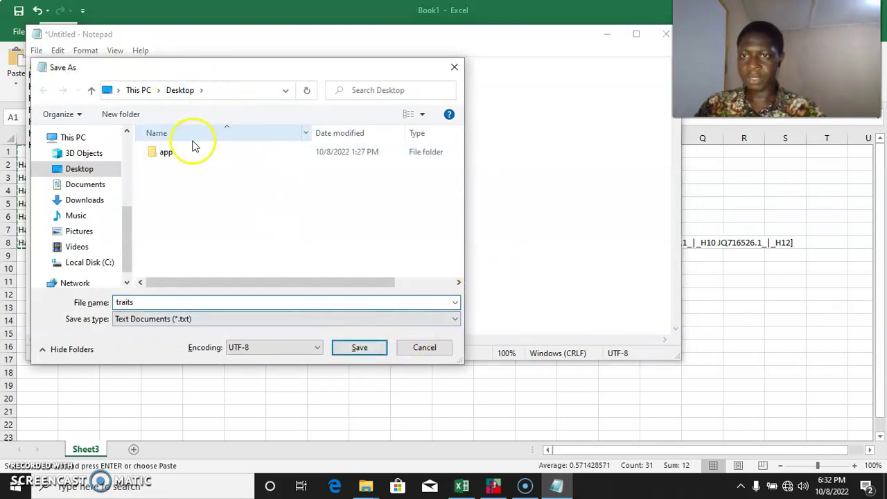
{"action": "left_click", "coordinate": [371, 352]}
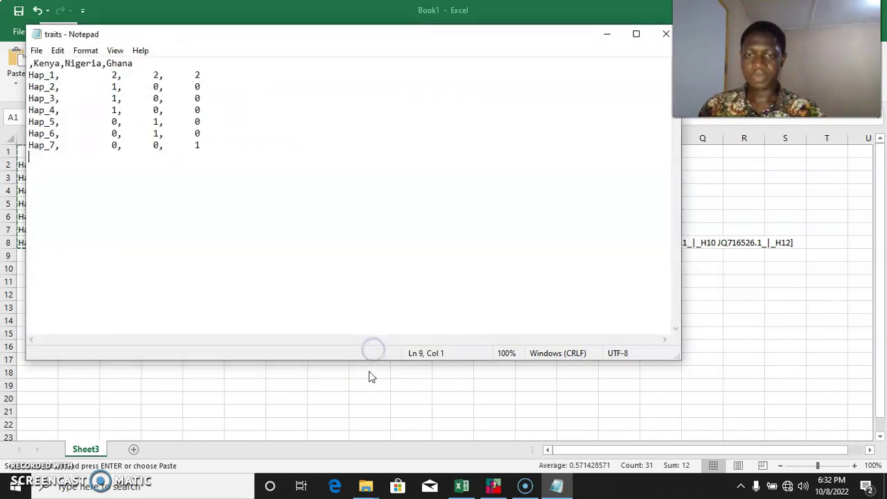
{"action": "left_click", "coordinate": [666, 34]}
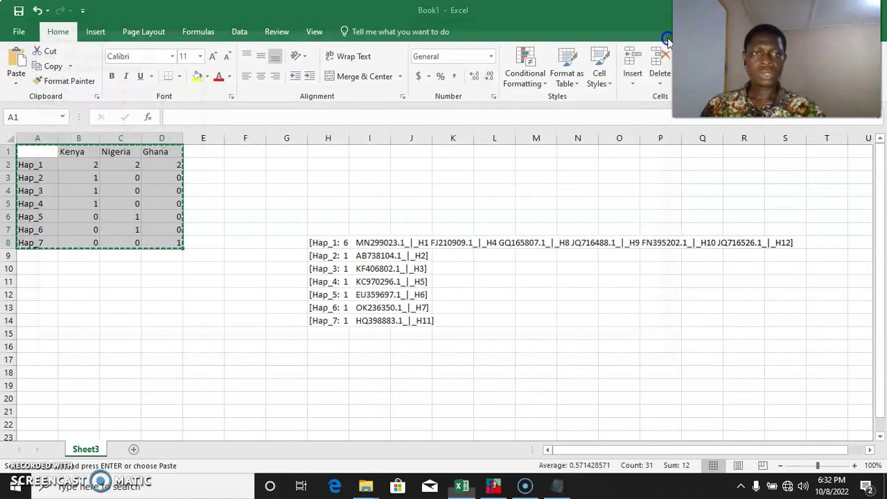
{"action": "double_click", "coordinate": [593, 16]}
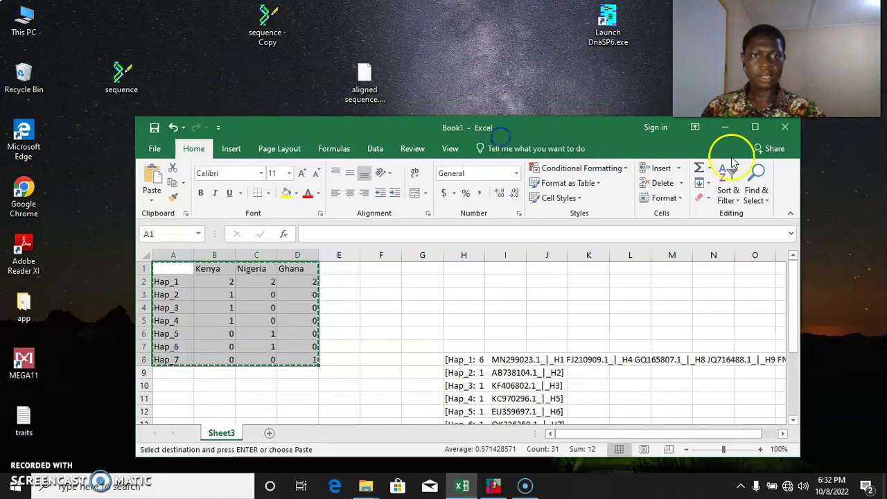
{"action": "left_click", "coordinate": [783, 125]}
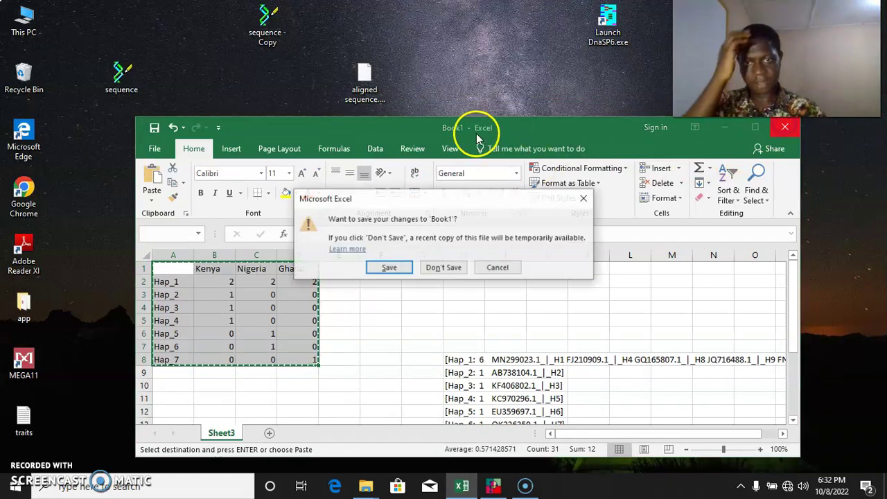
{"action": "left_click", "coordinate": [494, 268]}
Switch to PopART and import the haplotype data file from the Desktop as the alignment, showing all file types to find it.
{"action": "left_click", "coordinate": [495, 486]}
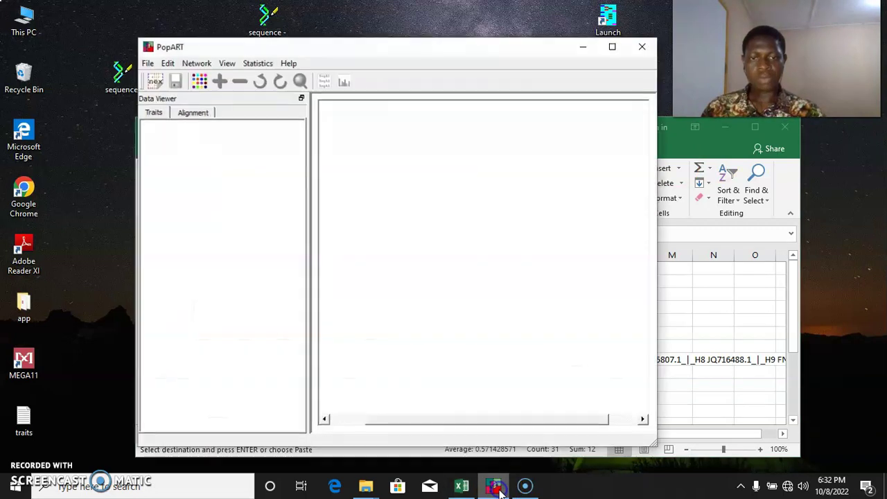
{"action": "left_click_drag", "start_coordinate": [372, 45], "coordinate": [357, 35]}
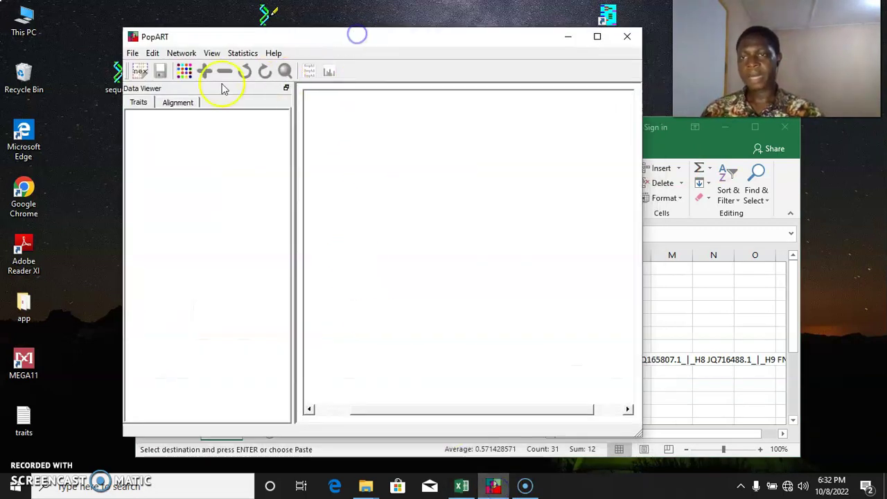
{"action": "left_click", "coordinate": [133, 52]}
{"action": "mouse_move", "coordinate": [190, 120]}
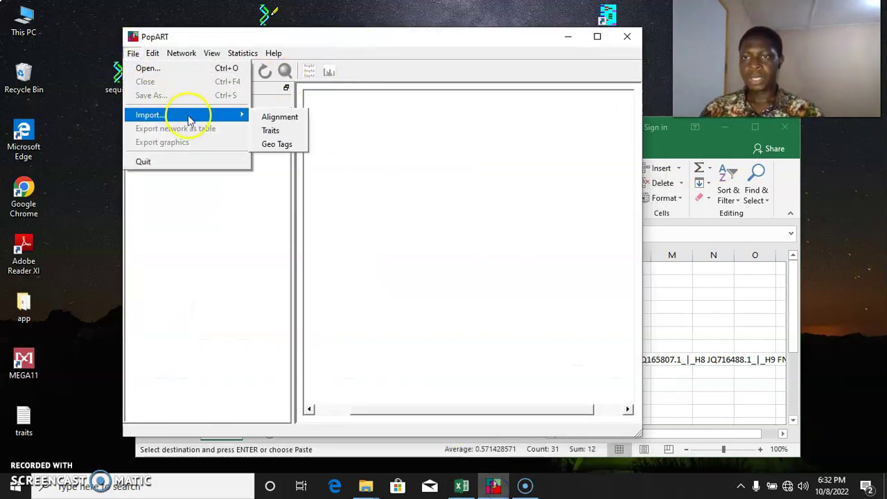
{"action": "left_click", "coordinate": [276, 116]}
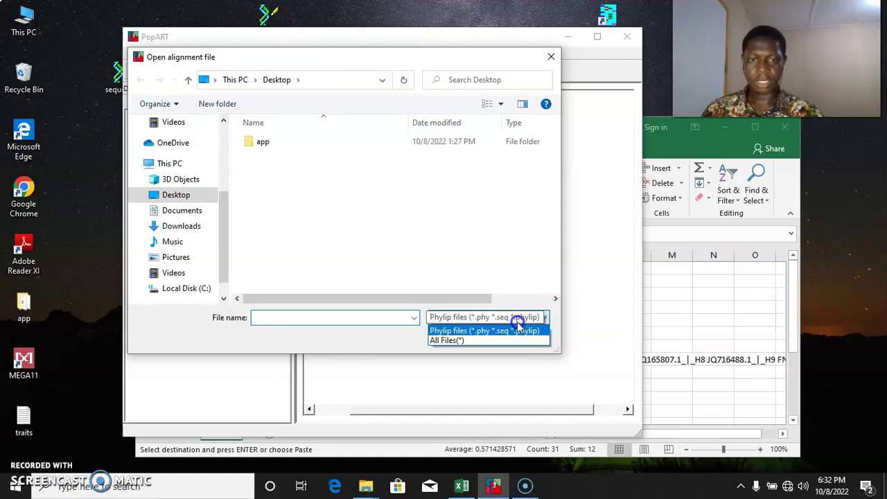
{"action": "left_click", "coordinate": [473, 341]}
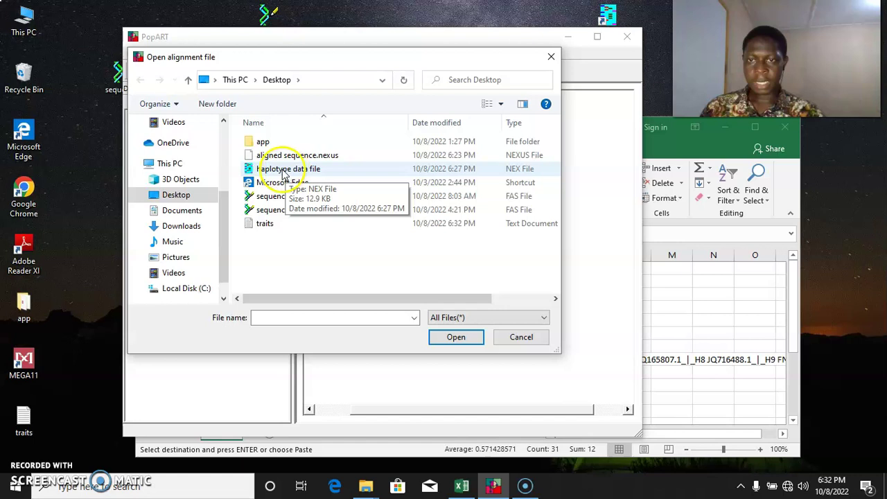
{"action": "left_click", "coordinate": [294, 170]}
{"action": "left_click", "coordinate": [454, 337]}
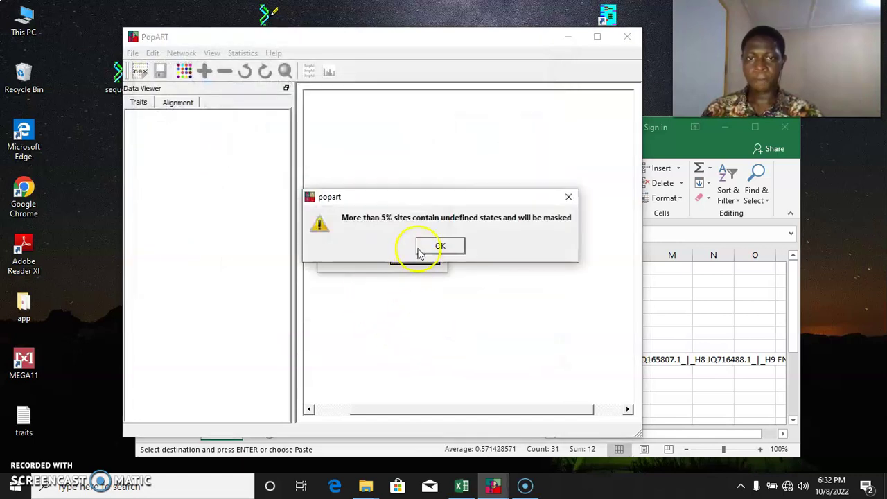
{"action": "left_click", "coordinate": [442, 246]}
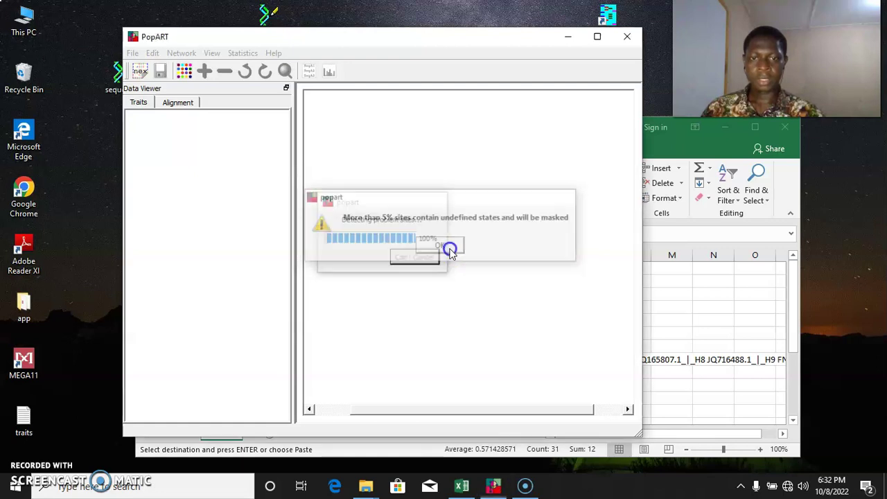
Import the traits text file from the Desktop, keeping the alignment data and using comma as delimiter with a header row.
{"action": "left_click", "coordinate": [132, 53]}
{"action": "mouse_move", "coordinate": [236, 119]}
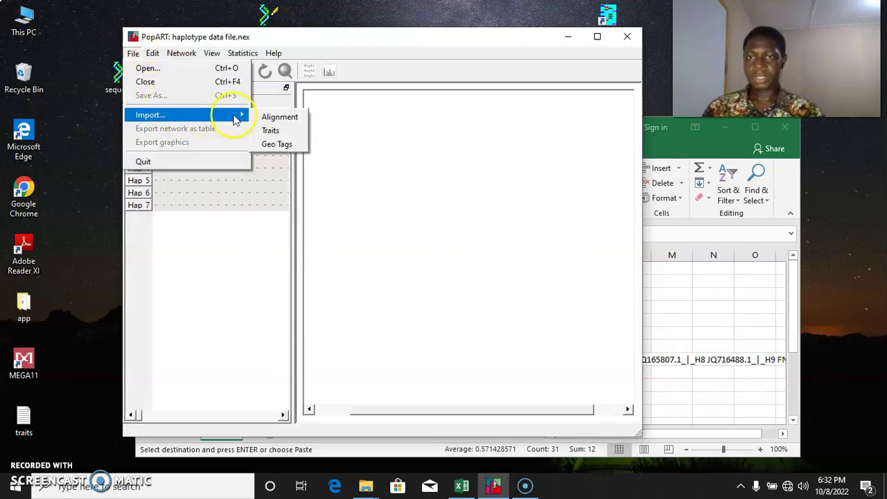
{"action": "left_click", "coordinate": [277, 131]}
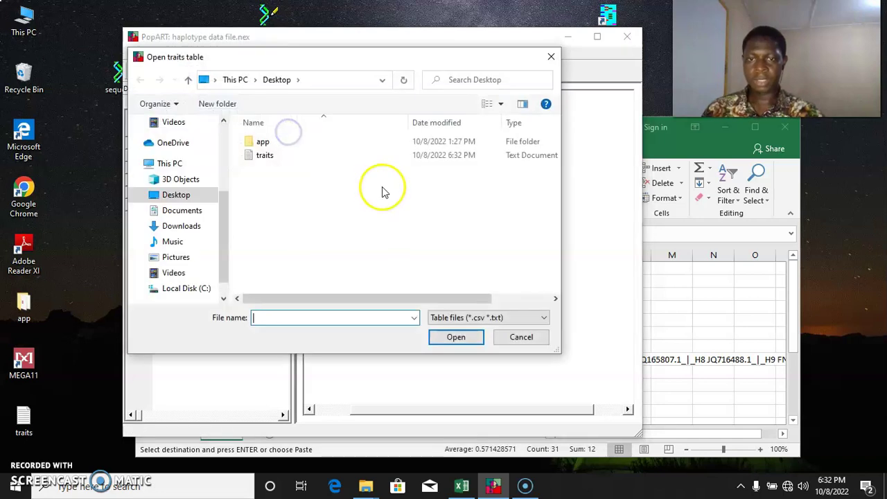
{"action": "left_click", "coordinate": [298, 157]}
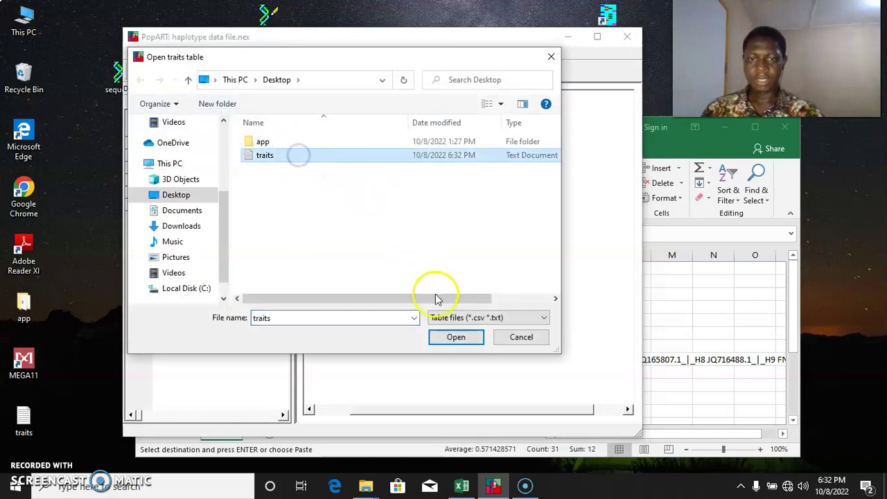
{"action": "left_click", "coordinate": [456, 338]}
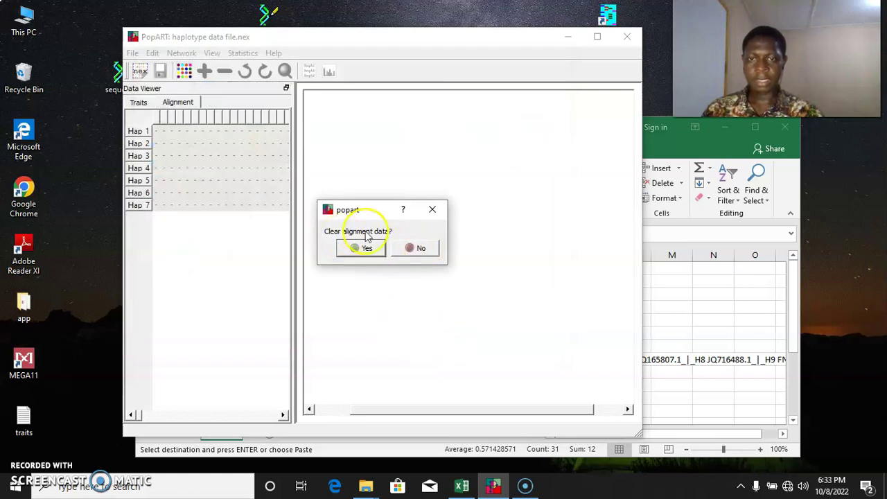
{"action": "left_click", "coordinate": [424, 251]}
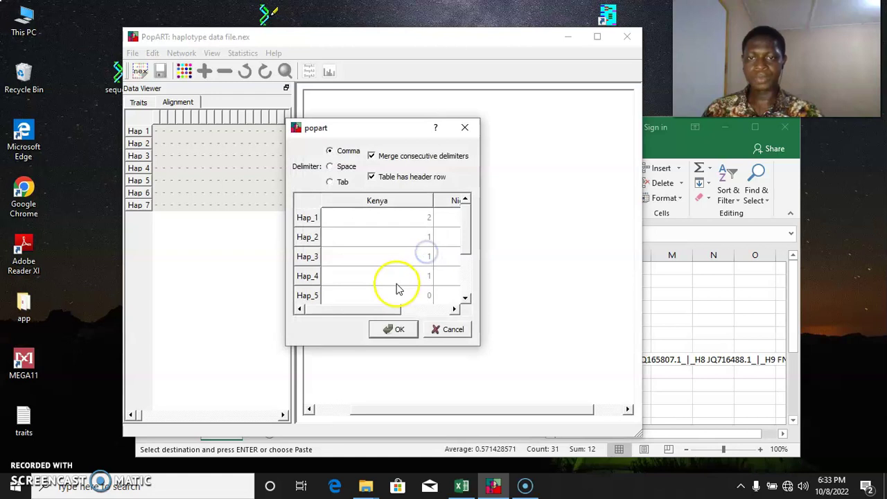
{"action": "left_click", "coordinate": [400, 331]}
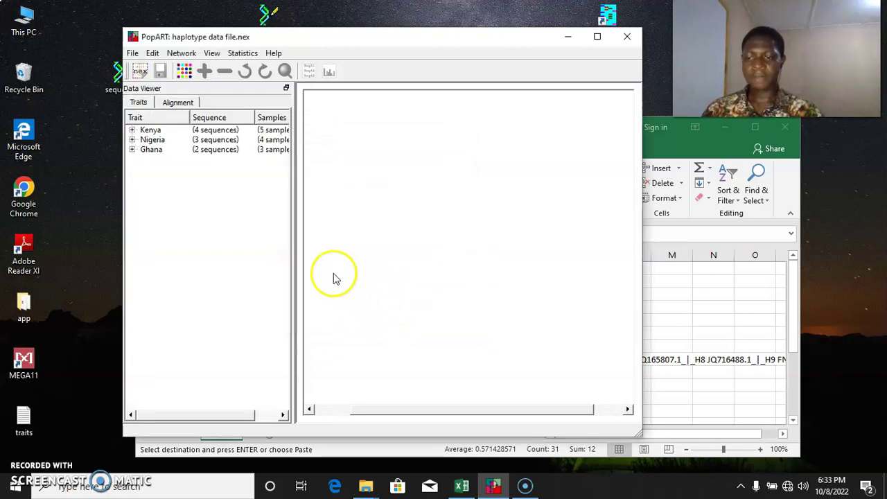
Build a TCS network from the imported data and maximize the window.
{"action": "left_click", "coordinate": [181, 54]}
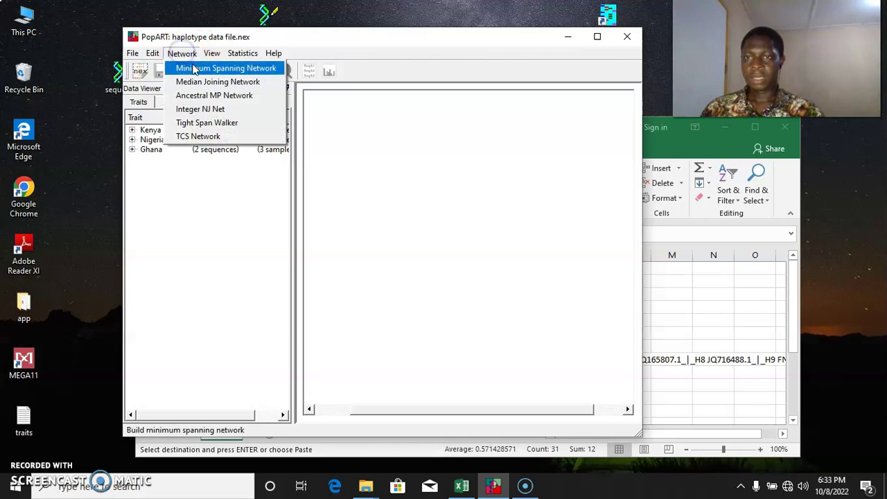
{"action": "left_click", "coordinate": [205, 137]}
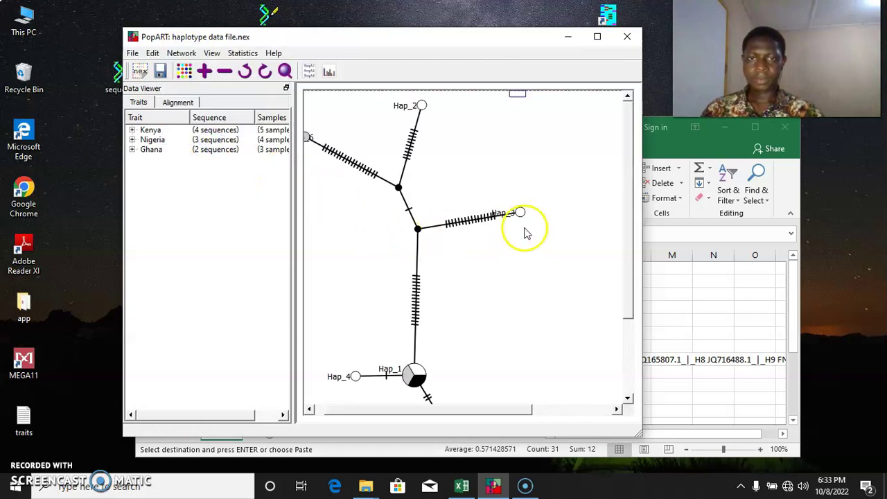
{"action": "left_click", "coordinate": [596, 36]}
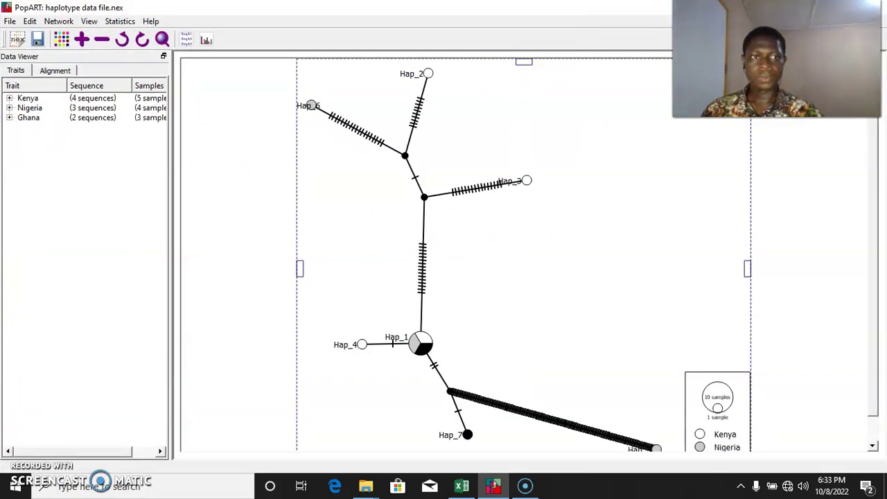
{"action": "key", "text": "alt+p"}
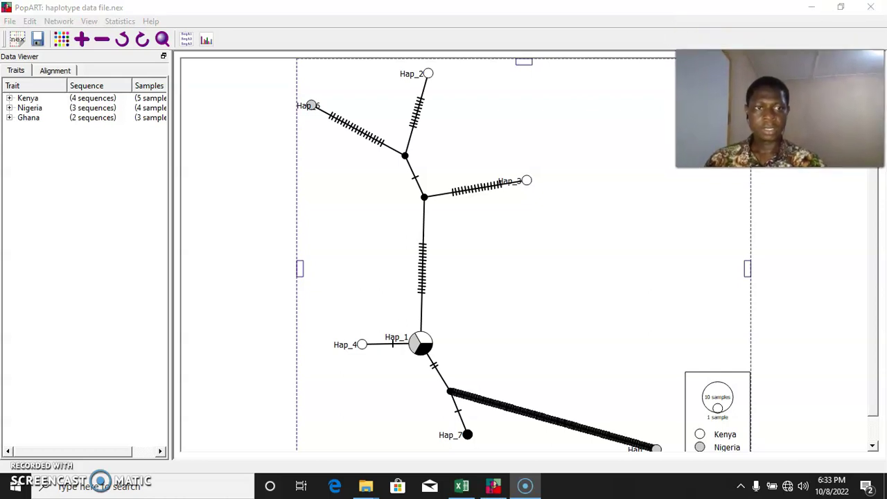
{"action": "scroll", "coordinate": [576, 258], "scroll_direction": "down", "scroll_amount": 1}
{"action": "scroll", "coordinate": [565, 254], "scroll_direction": "up", "scroll_amount": 1}
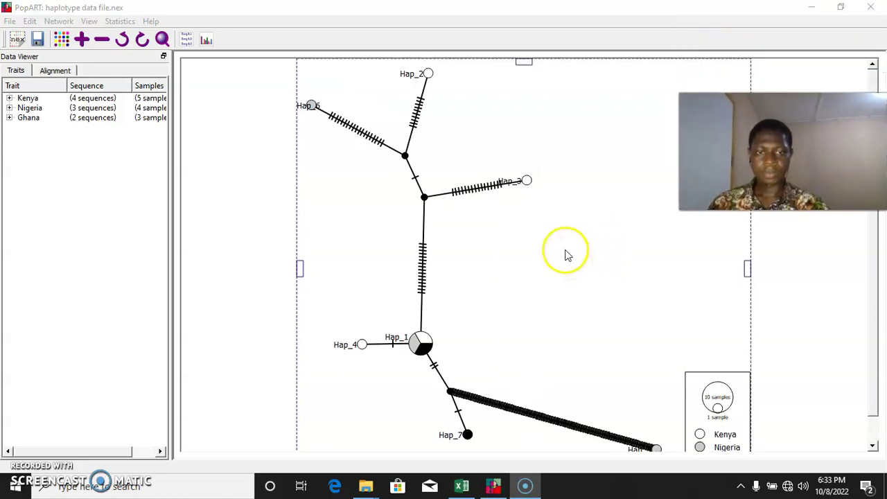
{"action": "left_click", "coordinate": [247, 125]}
Build a minimum spanning network with Epsilon 0.
{"action": "left_click", "coordinate": [59, 22]}
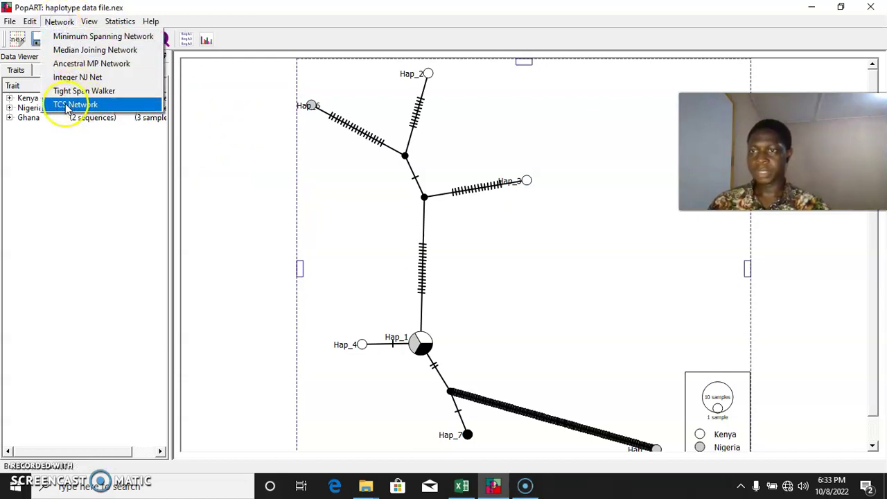
{"action": "left_click", "coordinate": [104, 36]}
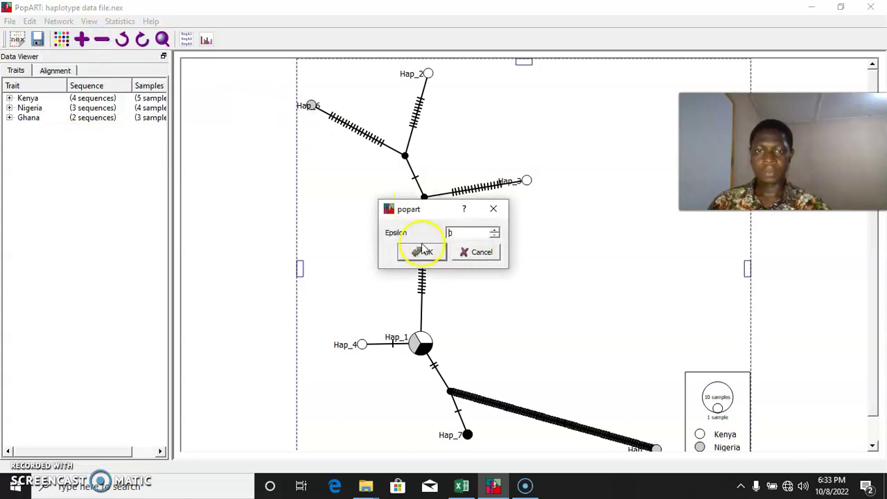
{"action": "left_click", "coordinate": [422, 250]}
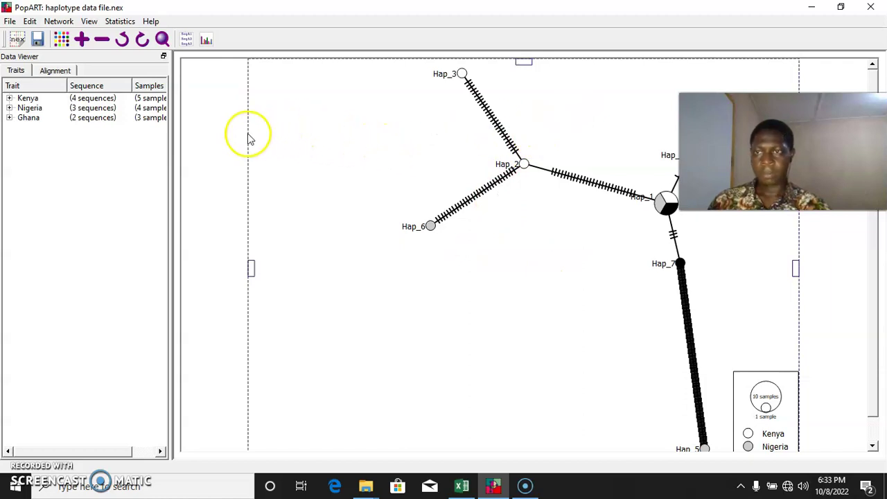
Apply the vivid colour theme, third in the first row of themes, to both the network and the map.
{"action": "left_click", "coordinate": [665, 205]}
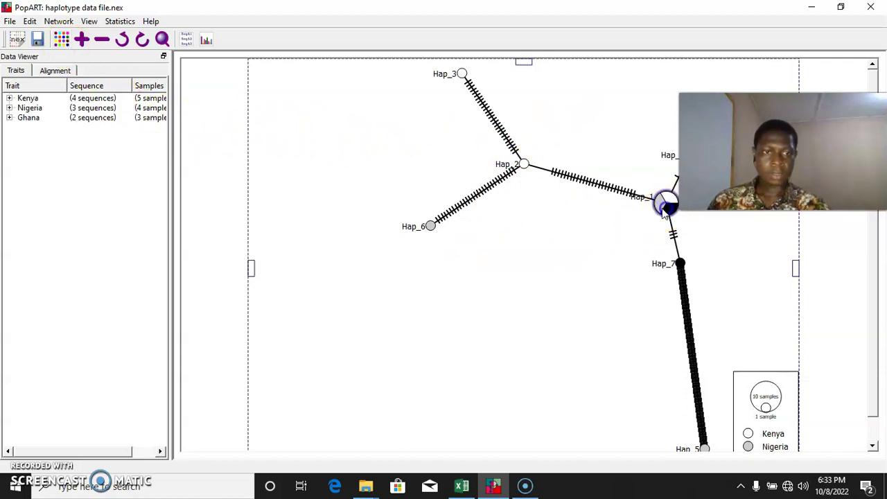
{"action": "left_click", "coordinate": [62, 40]}
{"action": "left_click", "coordinate": [472, 210]}
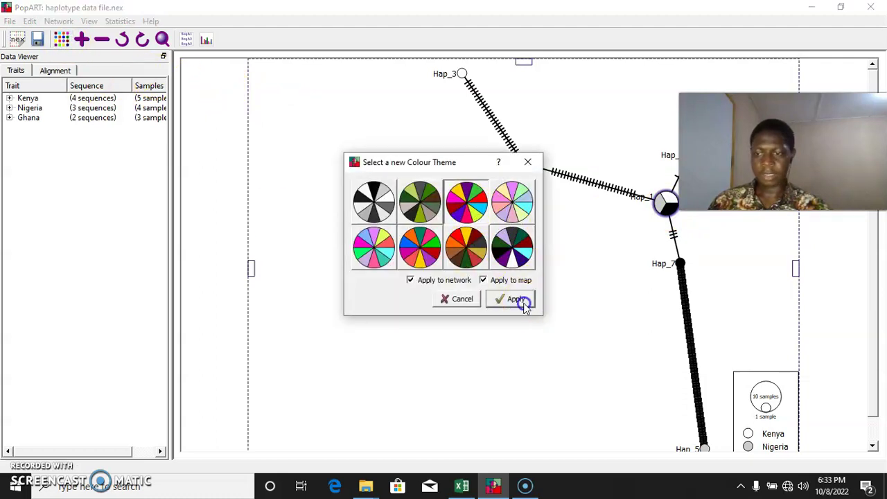
{"action": "left_click", "coordinate": [515, 299]}
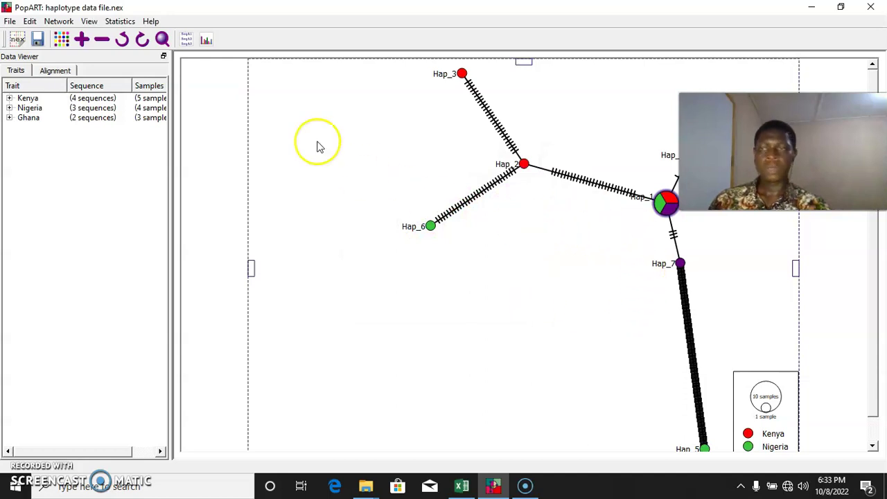
Switch to the map view and examine the haplotype pie charts of the three countries in Africa up close.
{"action": "left_click", "coordinate": [89, 22]}
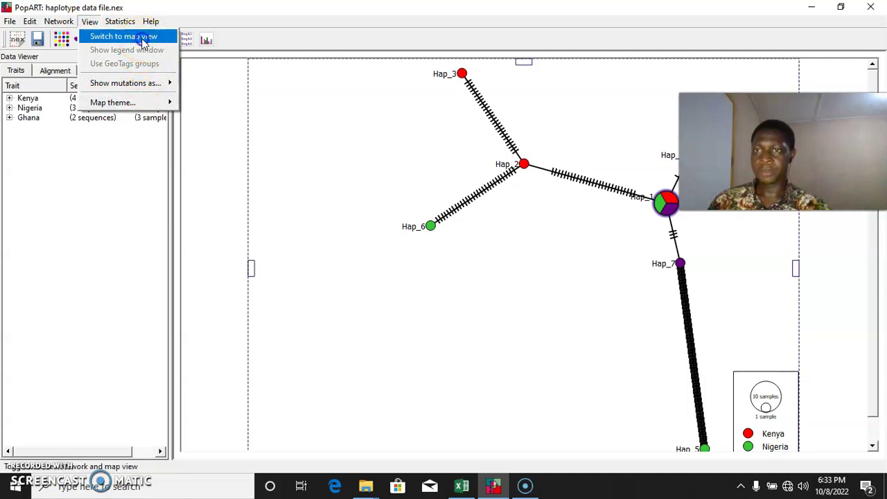
{"action": "left_click", "coordinate": [141, 37]}
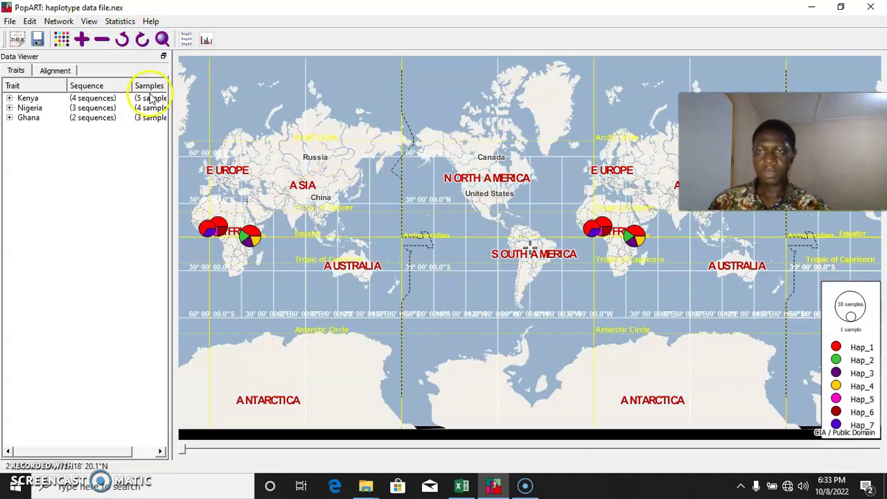
{"action": "left_click", "coordinate": [93, 22]}
{"action": "left_click", "coordinate": [358, 47]}
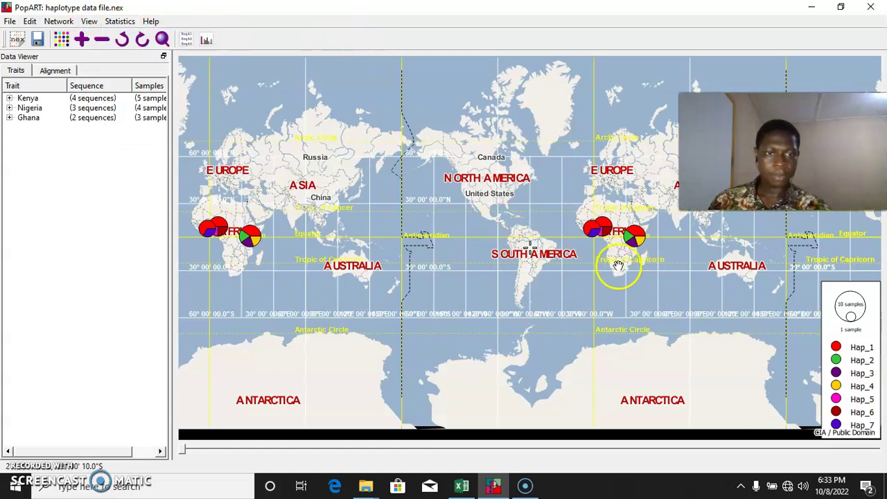
{"action": "scroll", "coordinate": [619, 263], "scroll_direction": "up", "scroll_amount": 3}
{"action": "left_click_drag", "start_coordinate": [673, 257], "coordinate": [557, 287]}
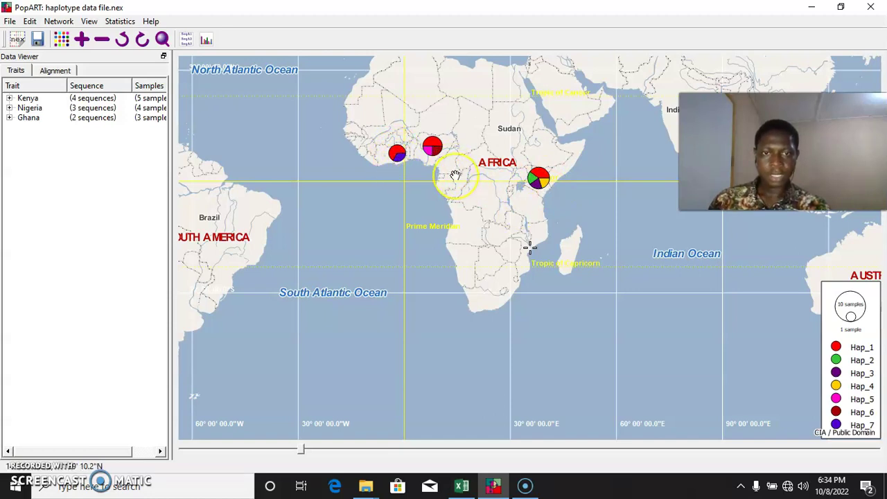
{"action": "scroll", "coordinate": [455, 175], "scroll_direction": "up", "scroll_amount": 2}
{"action": "scroll", "coordinate": [454, 174], "scroll_direction": "up", "scroll_amount": 1}
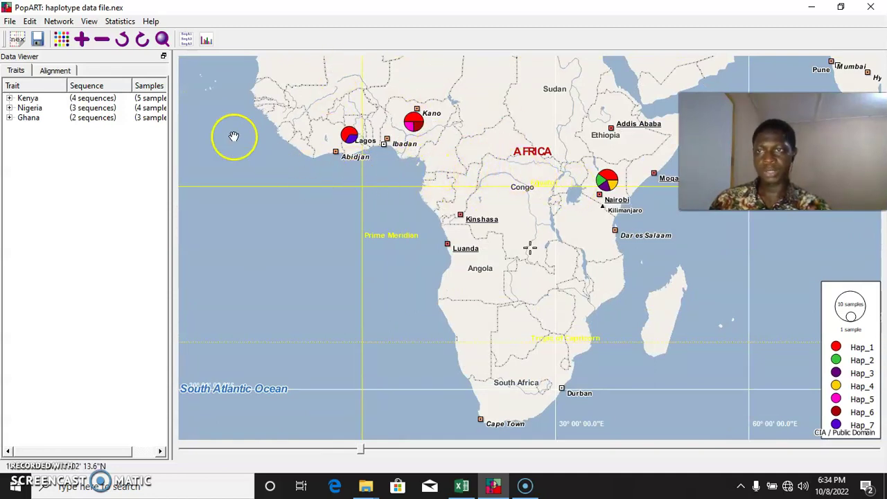
Return from the map to the network view and deselect the Hap_1 node.
{"action": "left_click", "coordinate": [89, 21]}
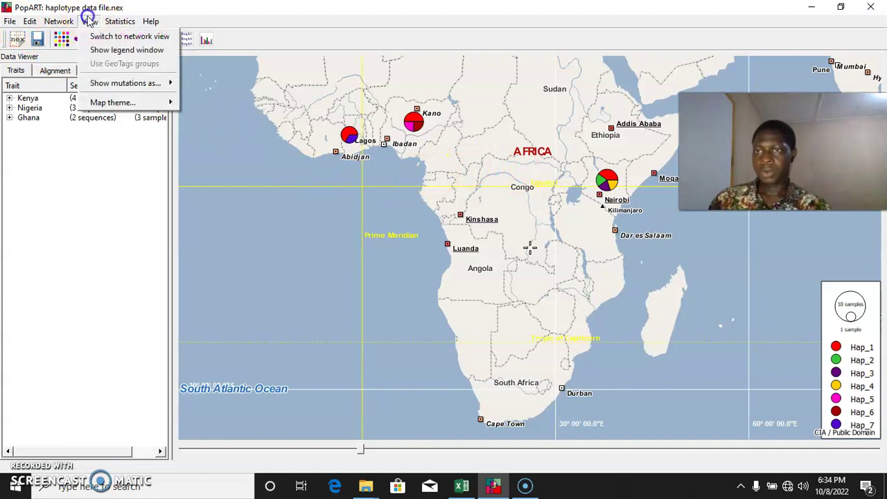
{"action": "left_click", "coordinate": [101, 34]}
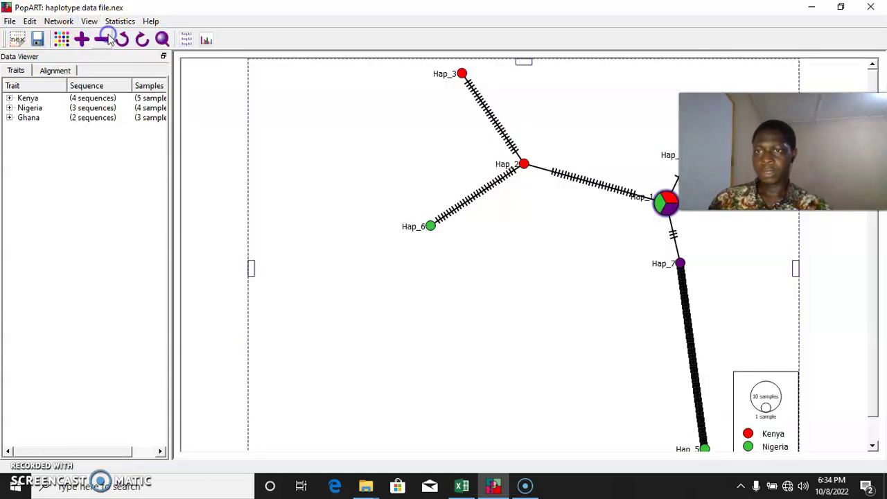
{"action": "left_click", "coordinate": [13, 22]}
{"action": "left_click", "coordinate": [309, 139]}
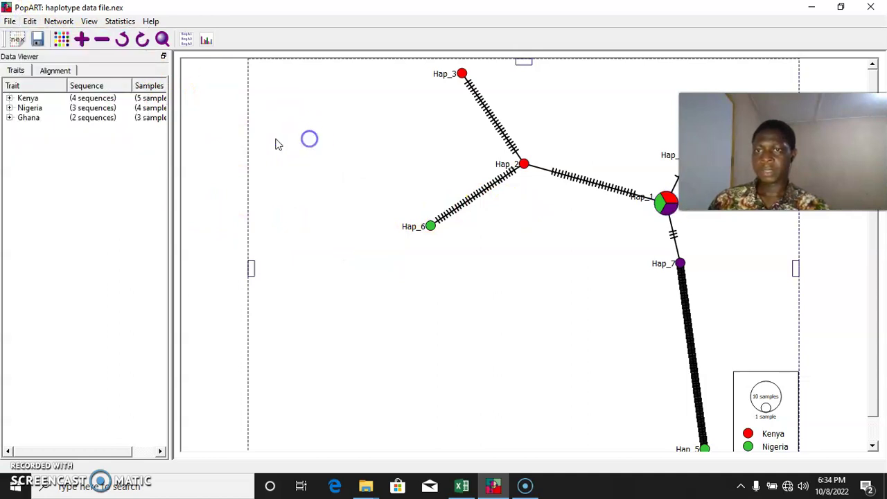
Set the network's background colour to white (RGB 255, 255, 255).
{"action": "left_click", "coordinate": [31, 22]}
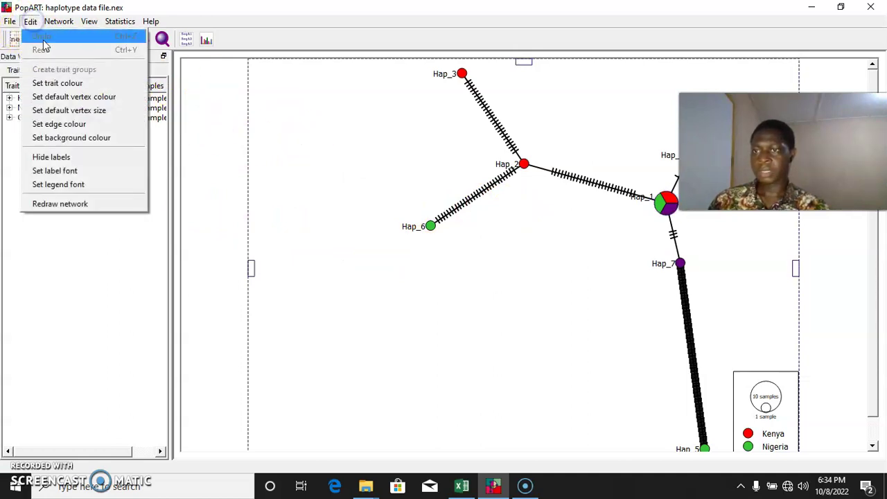
{"action": "left_click", "coordinate": [76, 138]}
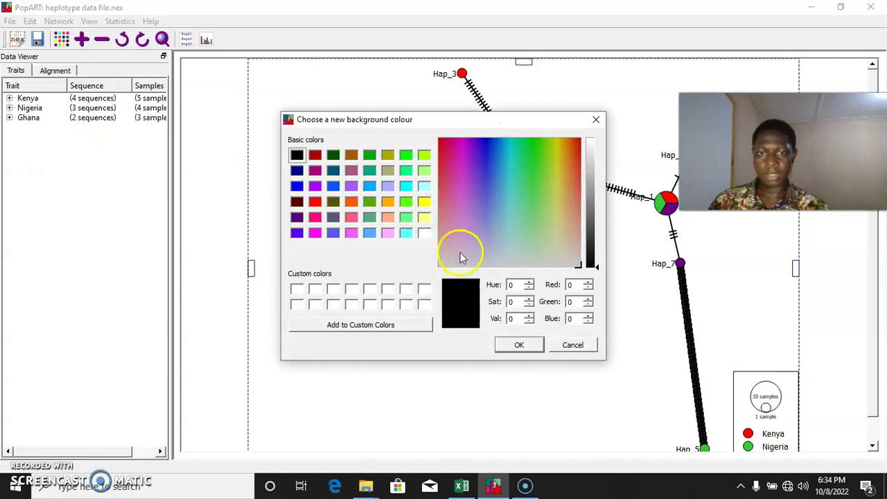
{"action": "left_click", "coordinate": [424, 234]}
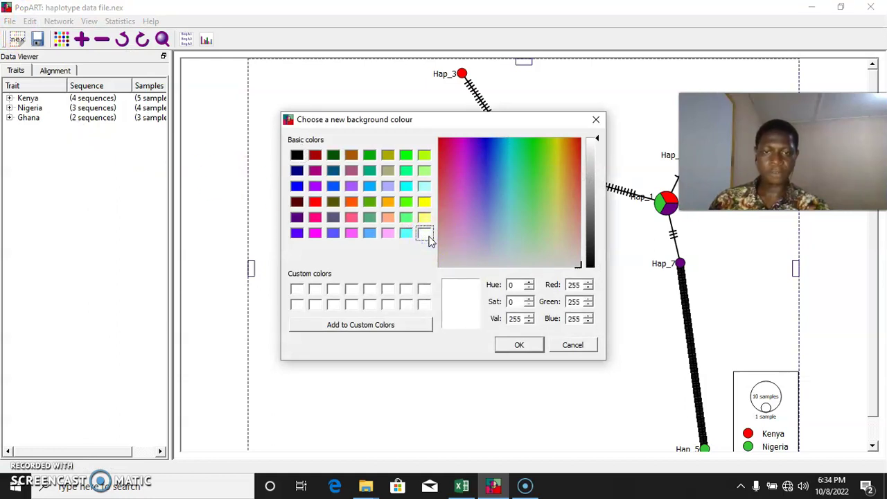
{"action": "left_click", "coordinate": [519, 345]}
Export the network graphic to the Desktop as a Portable Network Graphics file named image.
{"action": "left_click", "coordinate": [10, 21]}
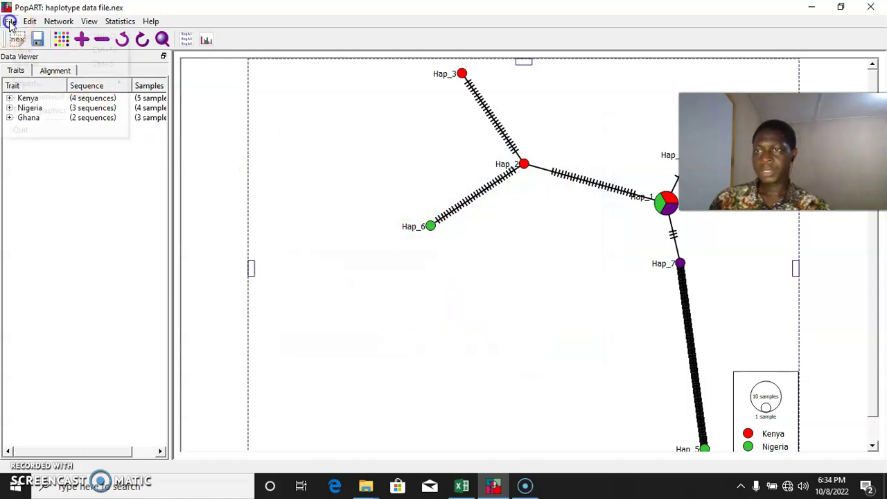
{"action": "left_click", "coordinate": [61, 113]}
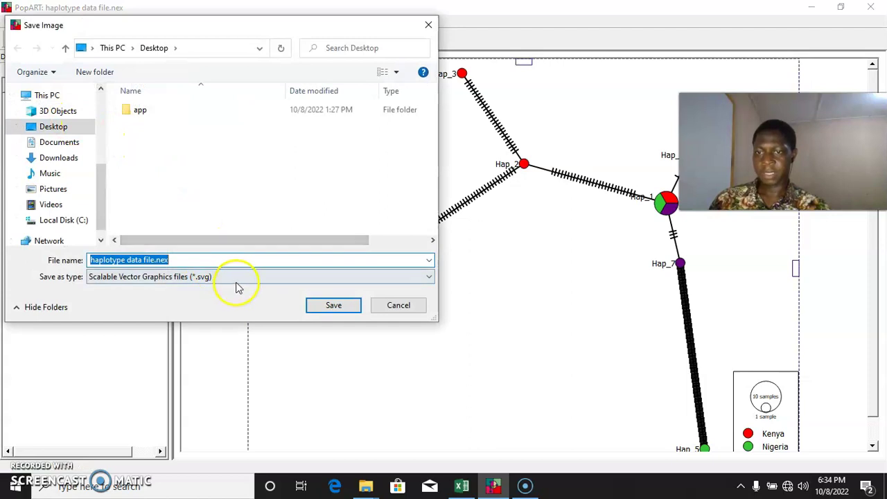
{"action": "left_click", "coordinate": [236, 279]}
{"action": "left_click", "coordinate": [231, 300]}
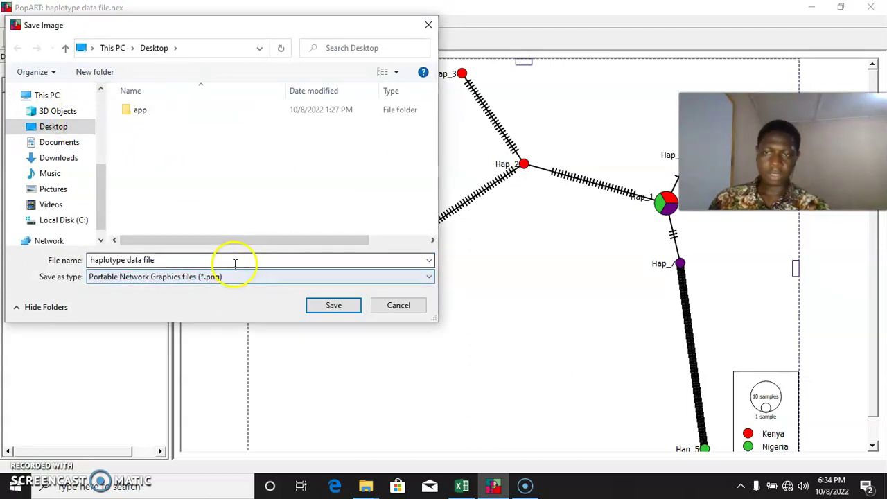
{"action": "left_click", "coordinate": [243, 280]}
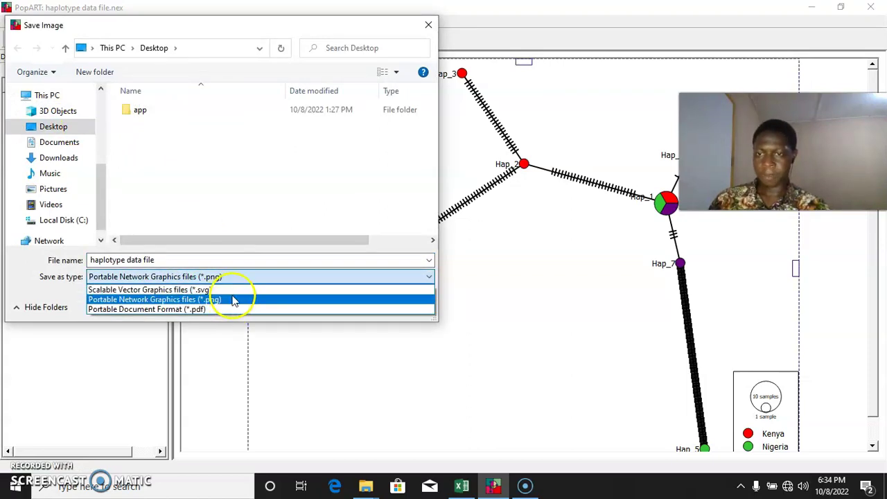
{"action": "left_click", "coordinate": [232, 299]}
{"action": "triple_click", "coordinate": [208, 260]}
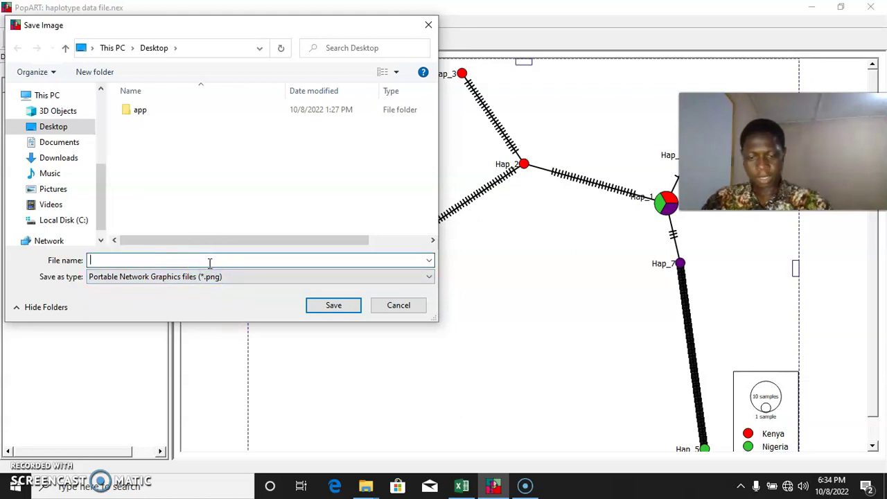
{"action": "left_click", "coordinate": [358, 306]}
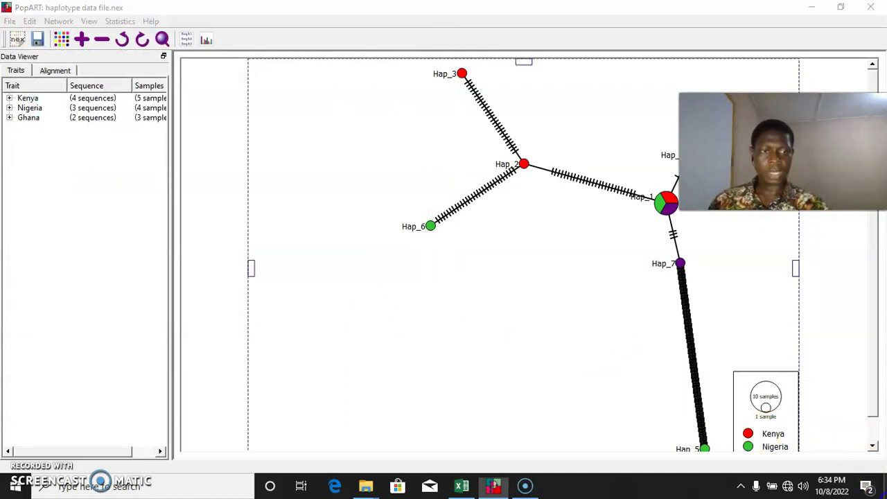
Show the desktop, open the exported image.png in Photos to check the network figure, and minimize the viewer.
{"action": "left_click", "coordinate": [883, 488]}
{"action": "left_click", "coordinate": [69, 20]}
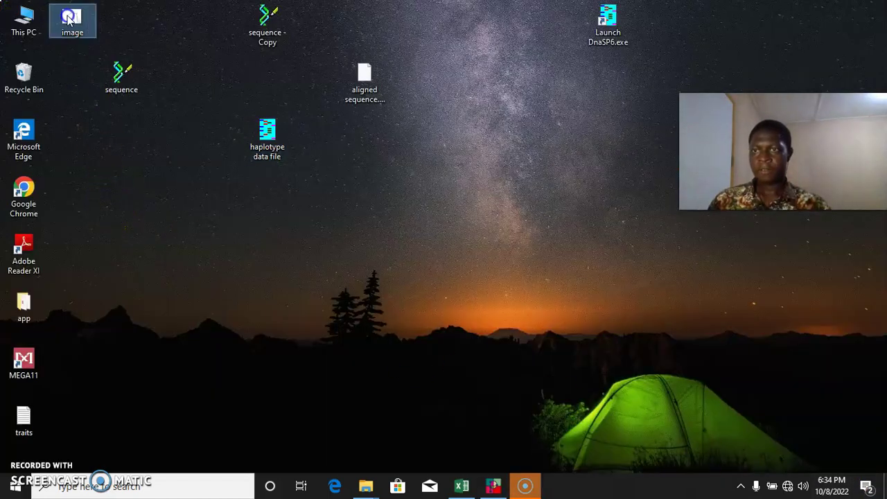
{"action": "double_click", "coordinate": [69, 20]}
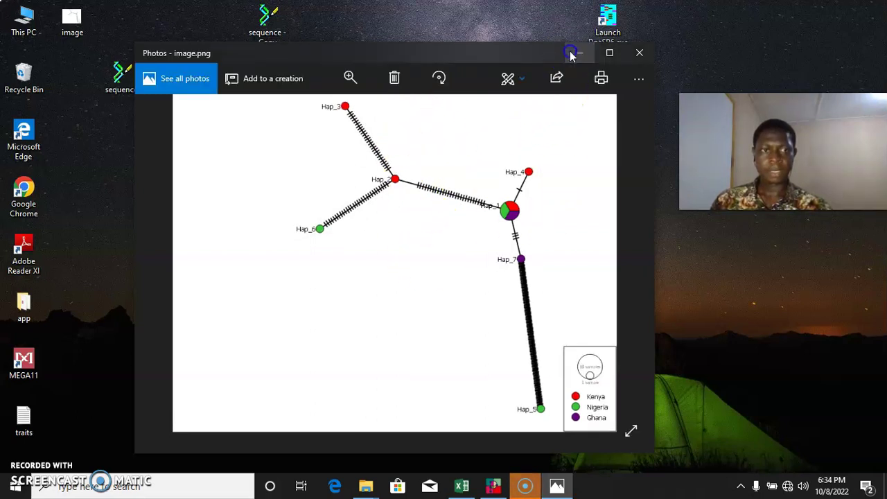
{"action": "left_click", "coordinate": [571, 52]}
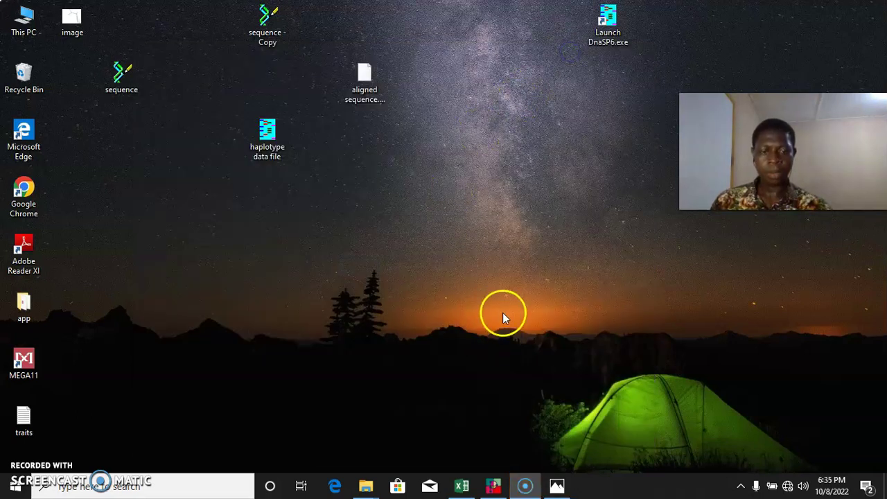
{"action": "left_click", "coordinate": [533, 490]}
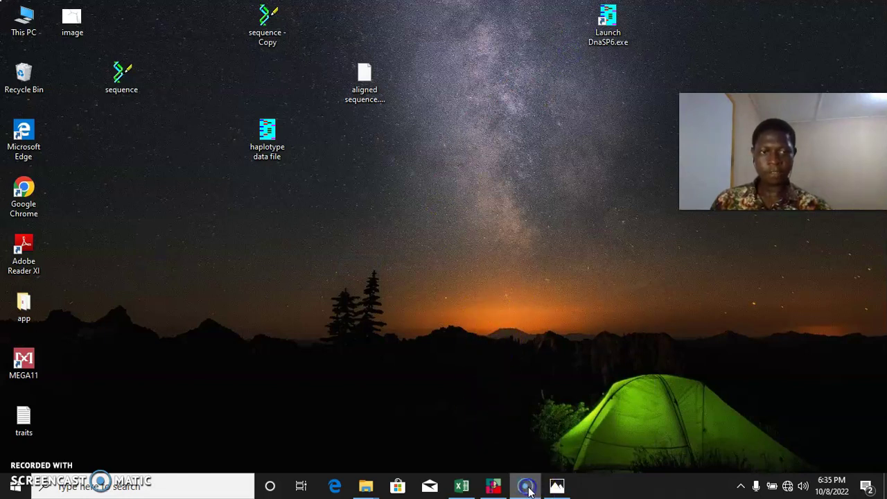